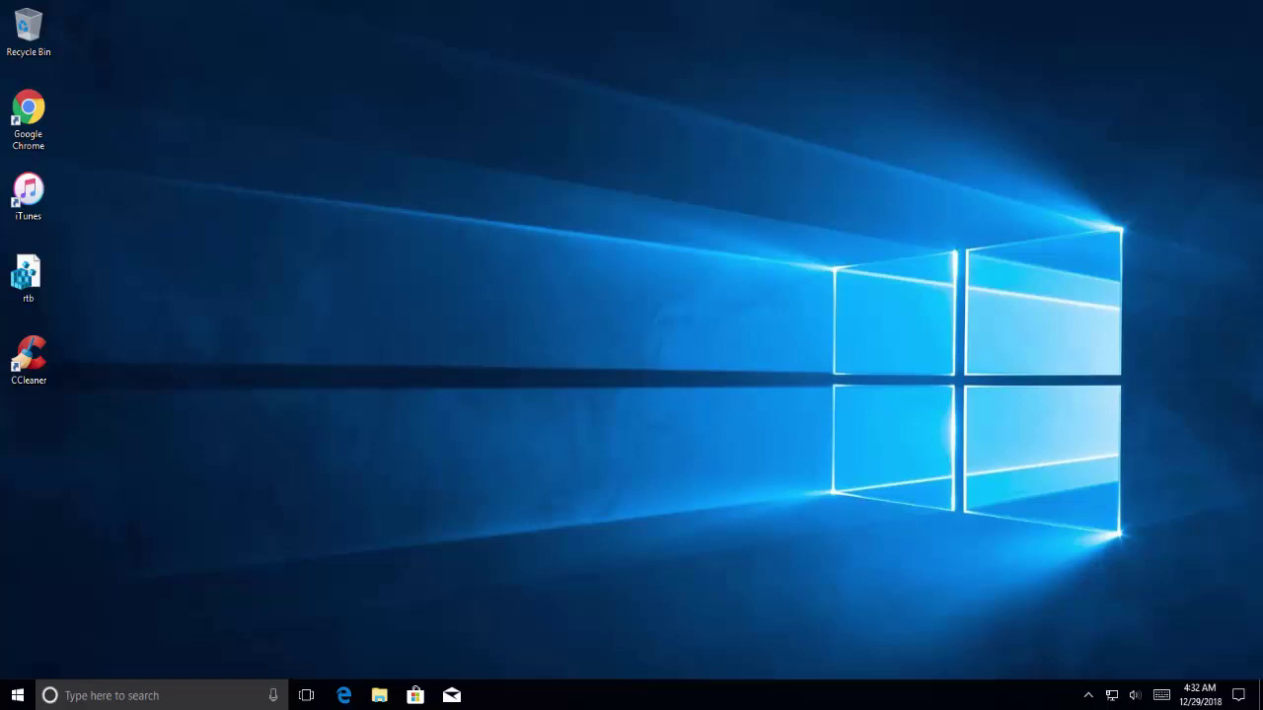
Run the sound problem troubleshooter, decline opening Audio Enhancements, skip the volume suggestion and close the troubleshooter
{"action": "right_click", "coordinate": [1137, 695]}
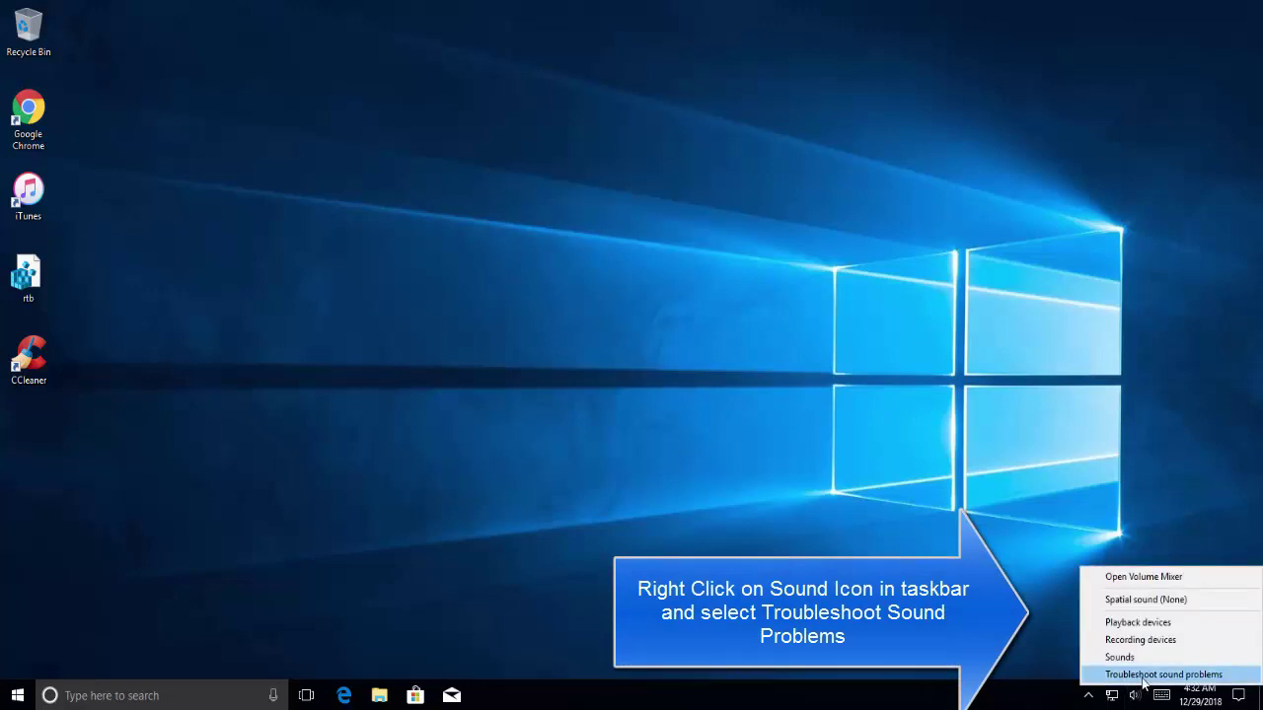
{"action": "left_click", "coordinate": [1143, 676]}
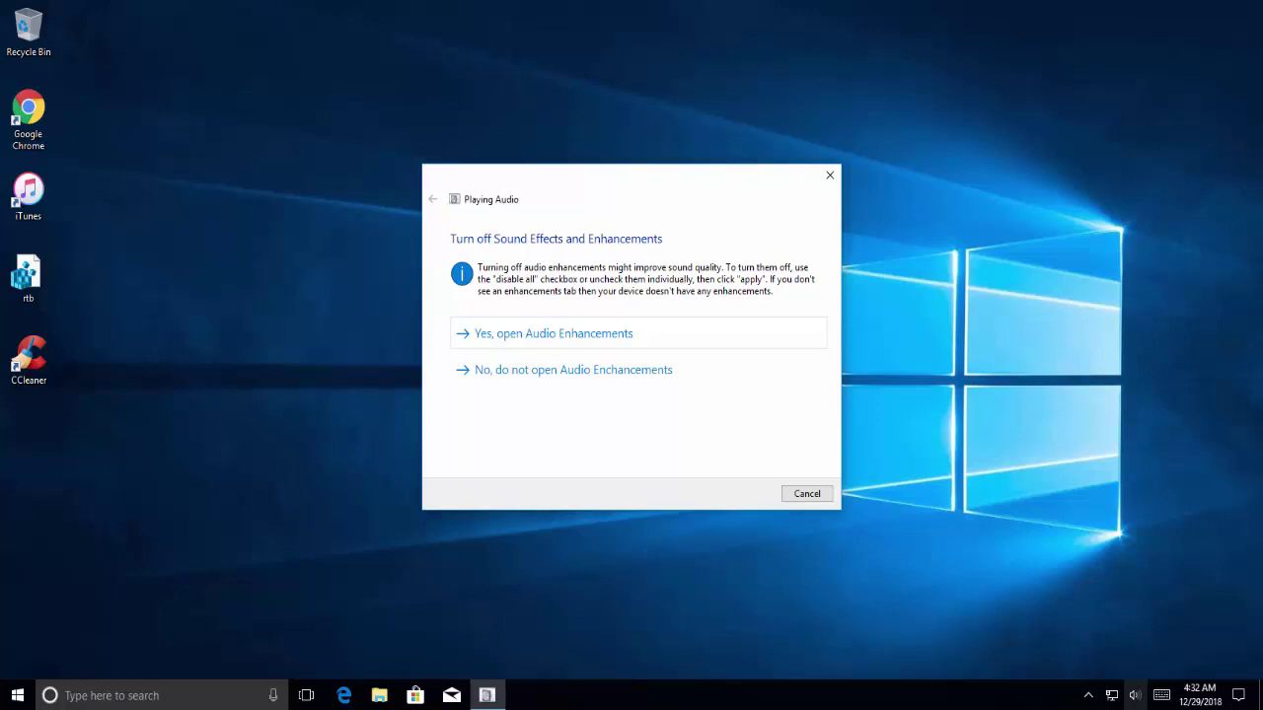
{"action": "left_click", "coordinate": [667, 371]}
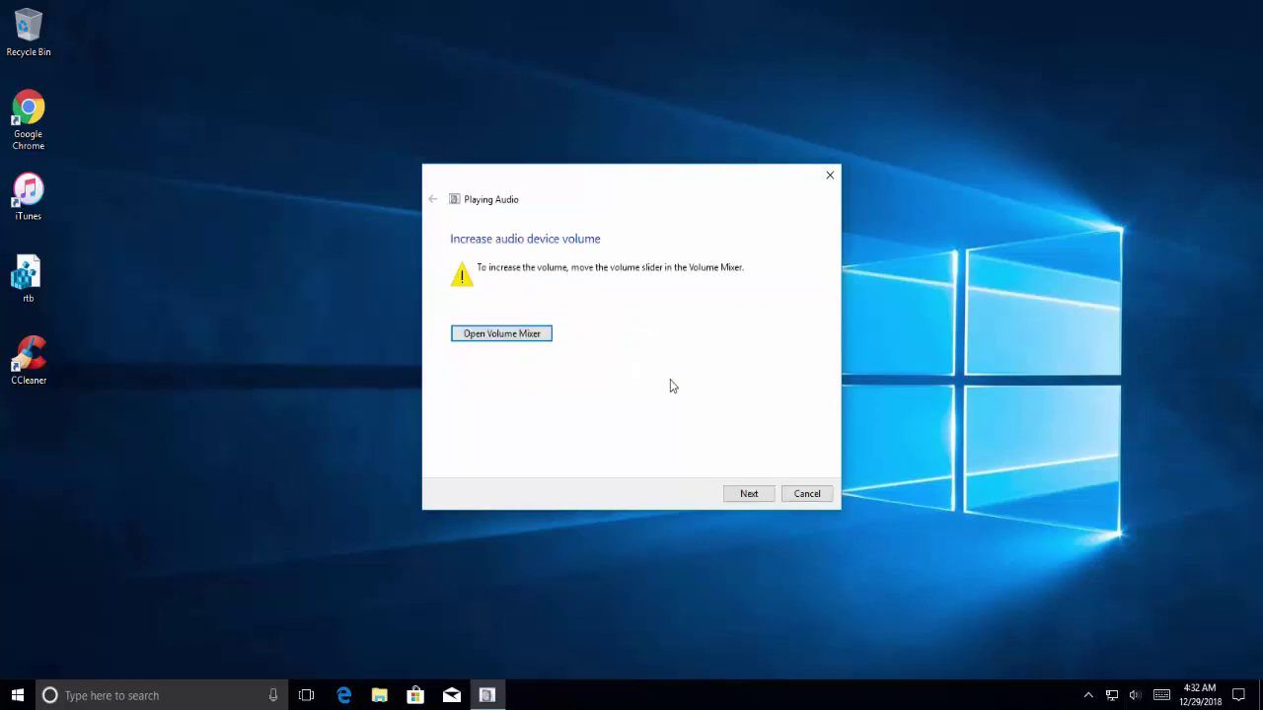
{"action": "left_click", "coordinate": [752, 495]}
{"action": "left_click", "coordinate": [820, 496]}
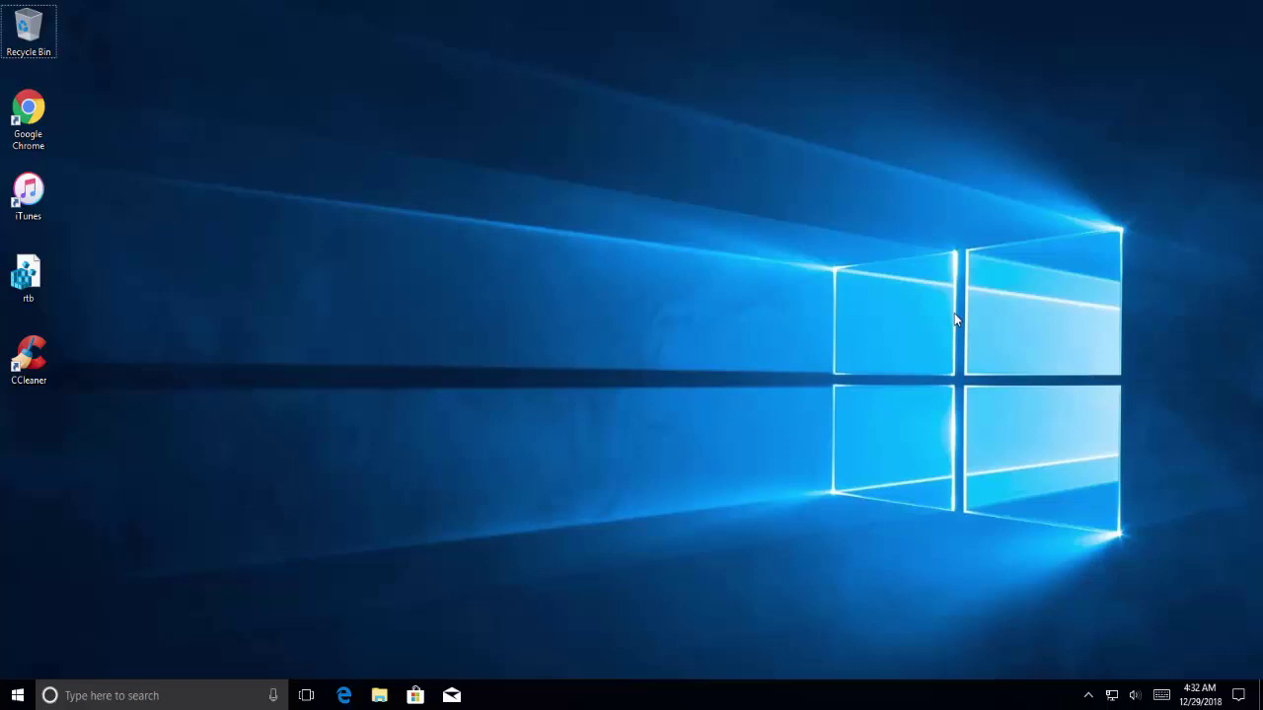
Open Device Manager by running the command hdwwiz.cpl
{"action": "key", "text": "super+r"}
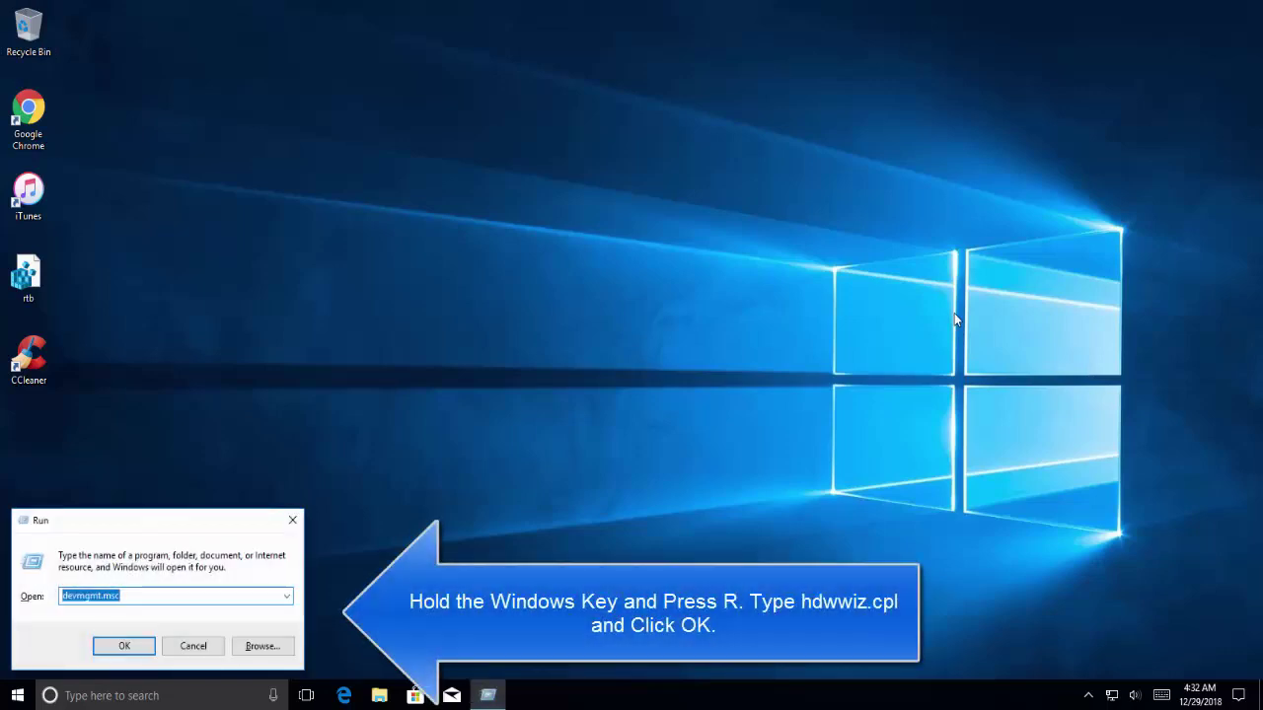
{"action": "type", "text": "h"}
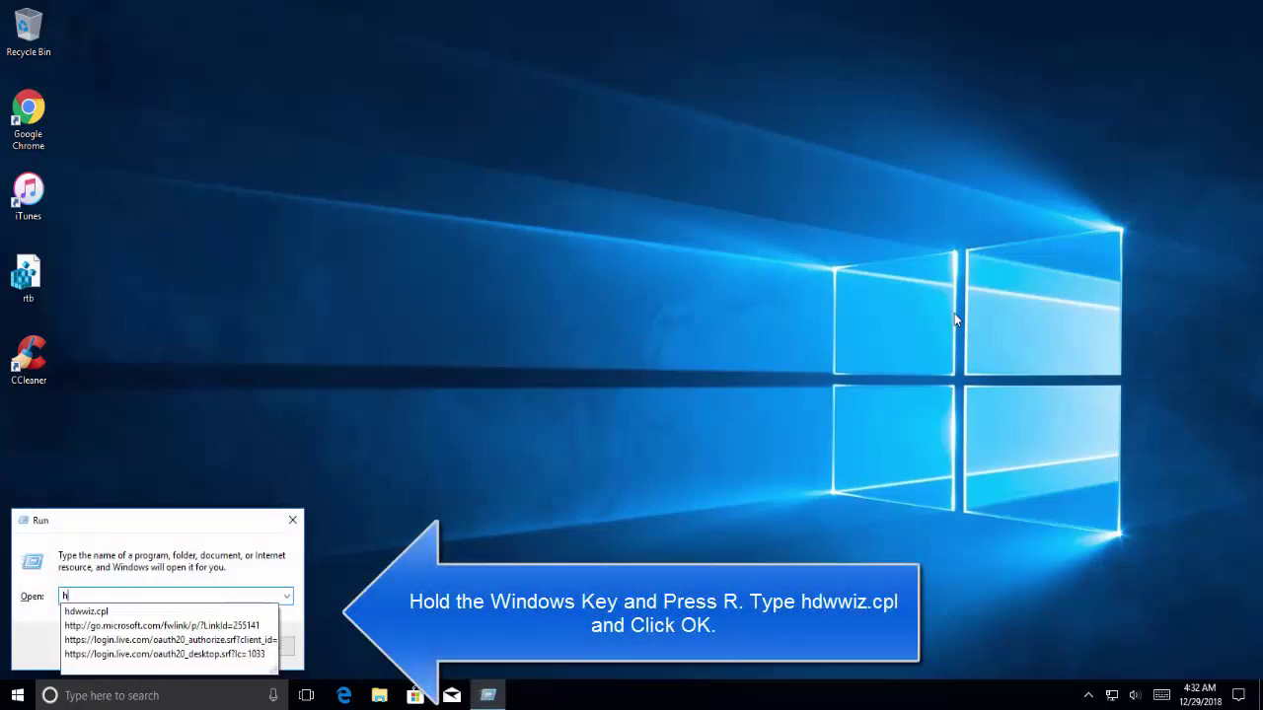
{"action": "type", "text": "dww"}
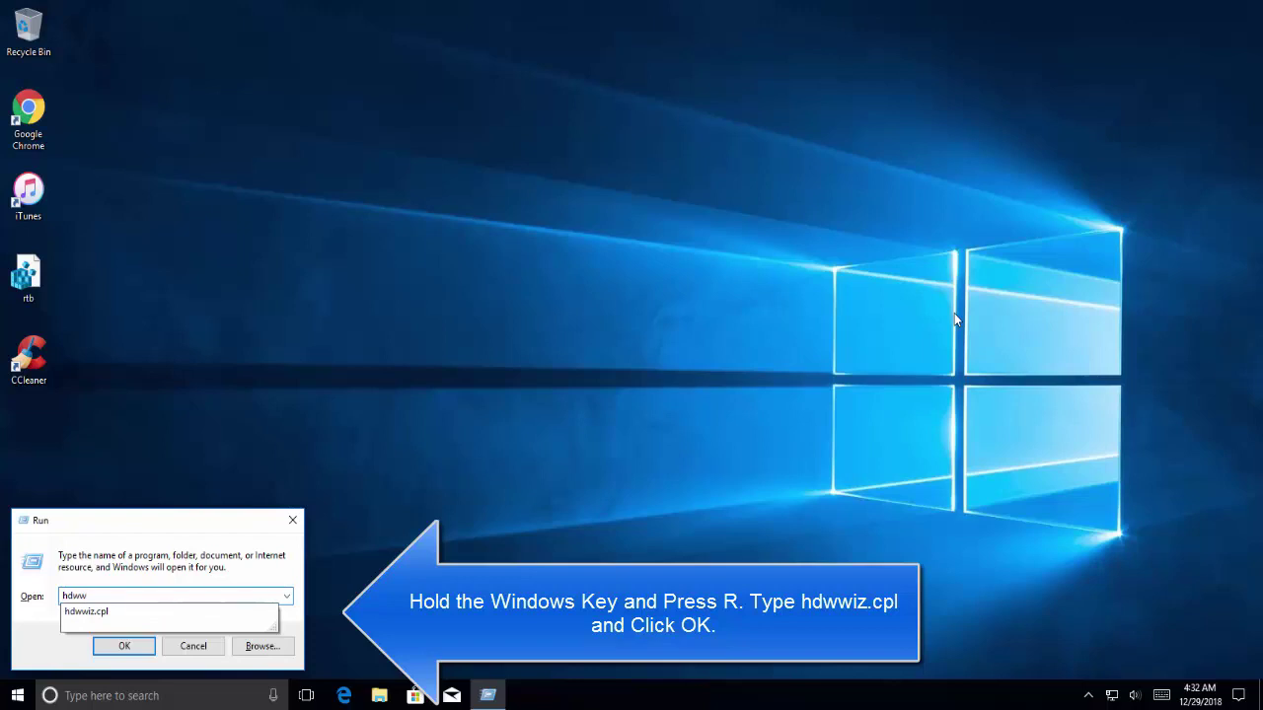
{"action": "type", "text": "iz.cpl"}
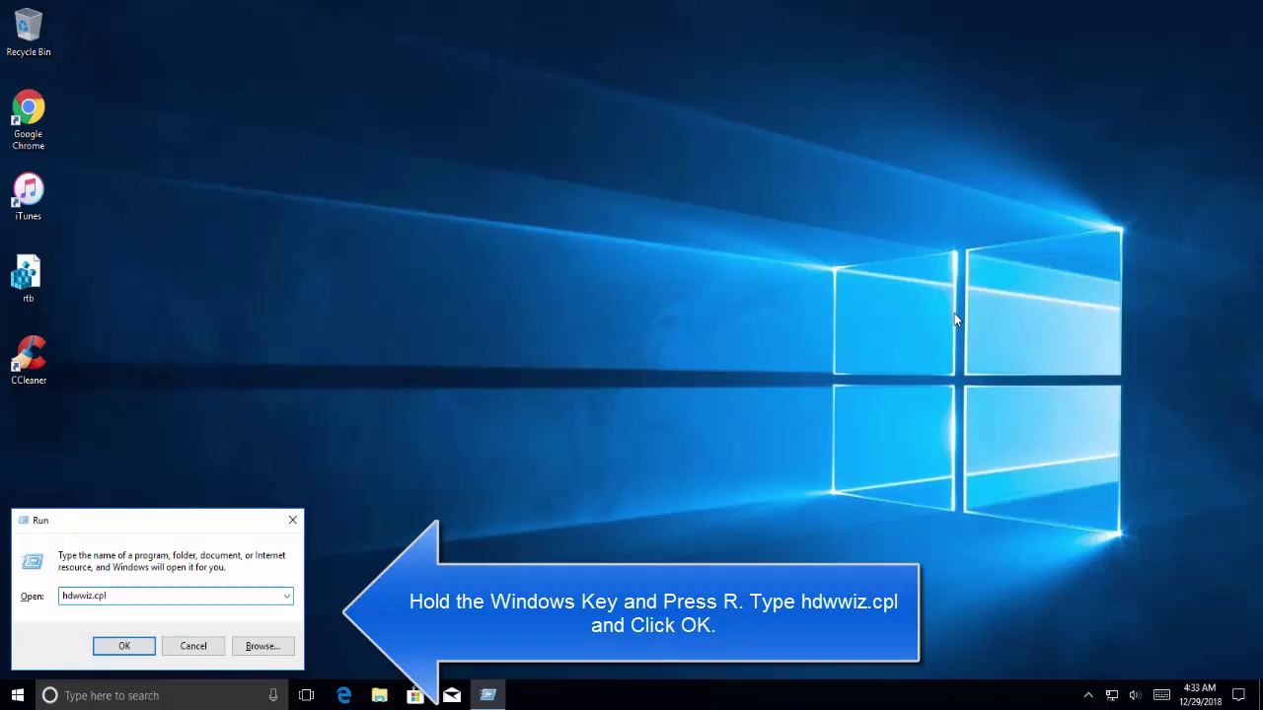
{"action": "key", "text": "Return"}
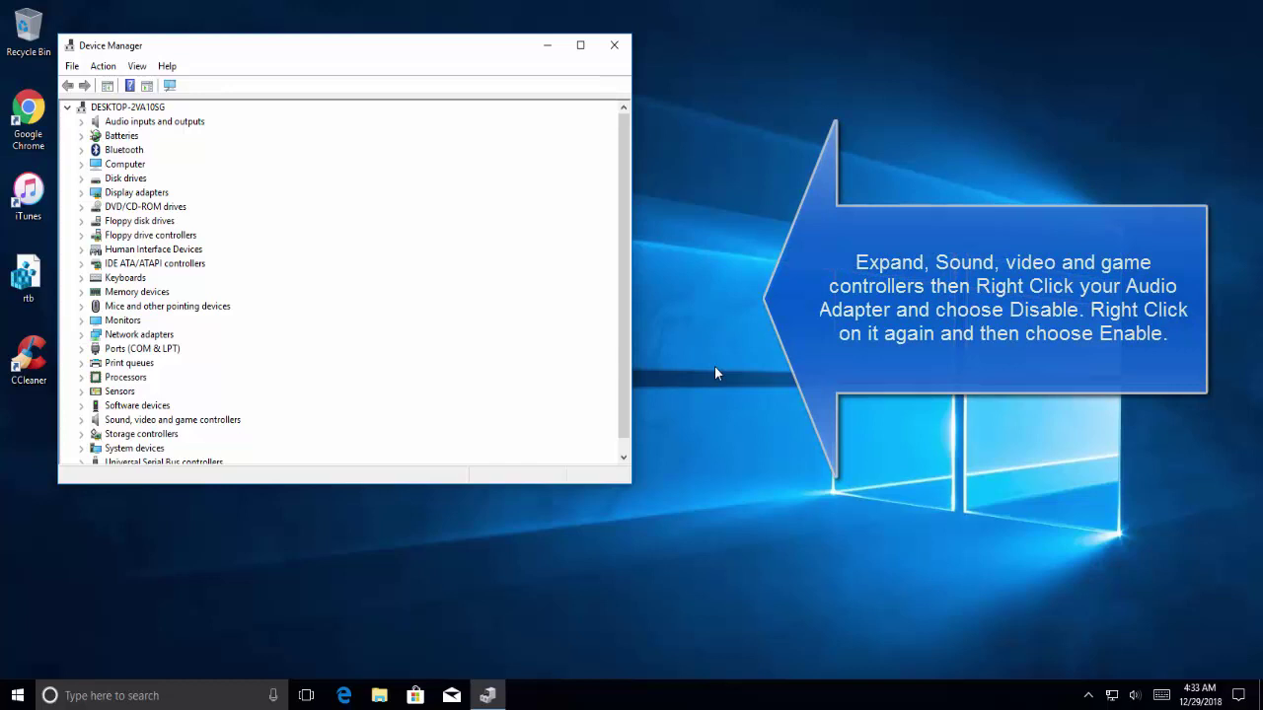
Disable the High Definition Audio Device under Sound, video and game controllers, and confirm the prompt
{"action": "double_click", "coordinate": [164, 419]}
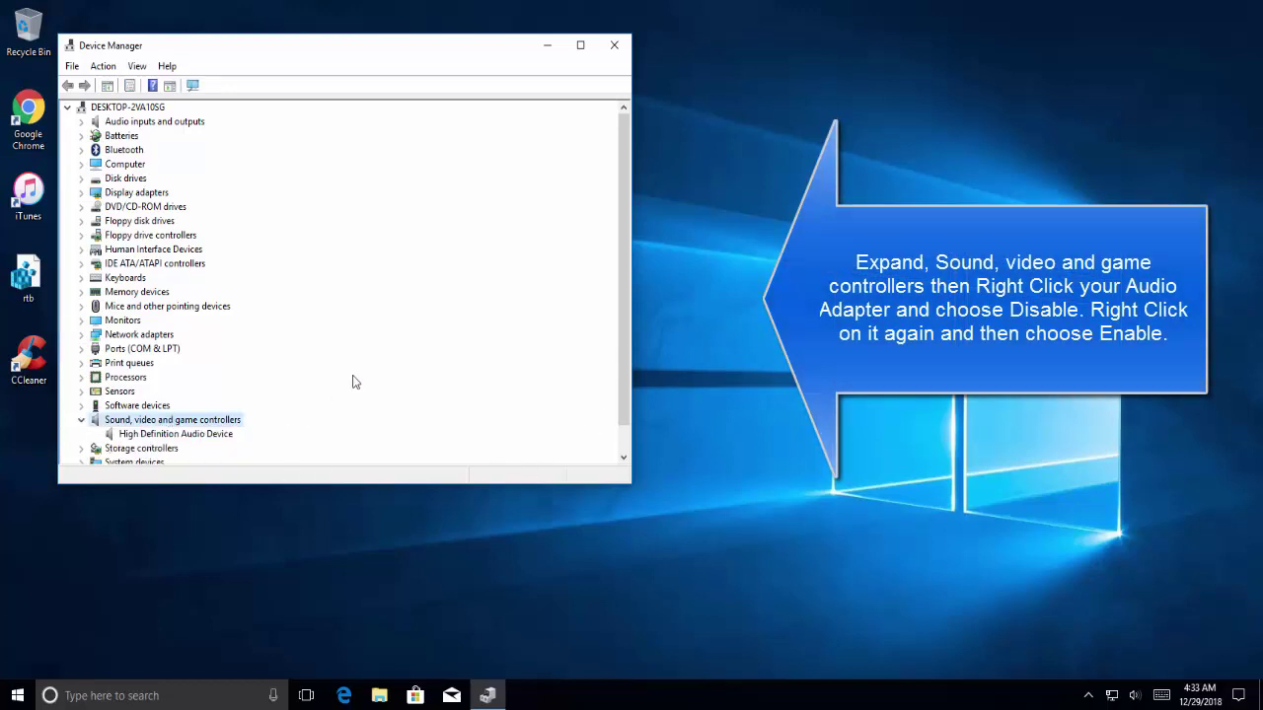
{"action": "scroll", "coordinate": [357, 378], "scroll_direction": "down", "scroll_amount": 1}
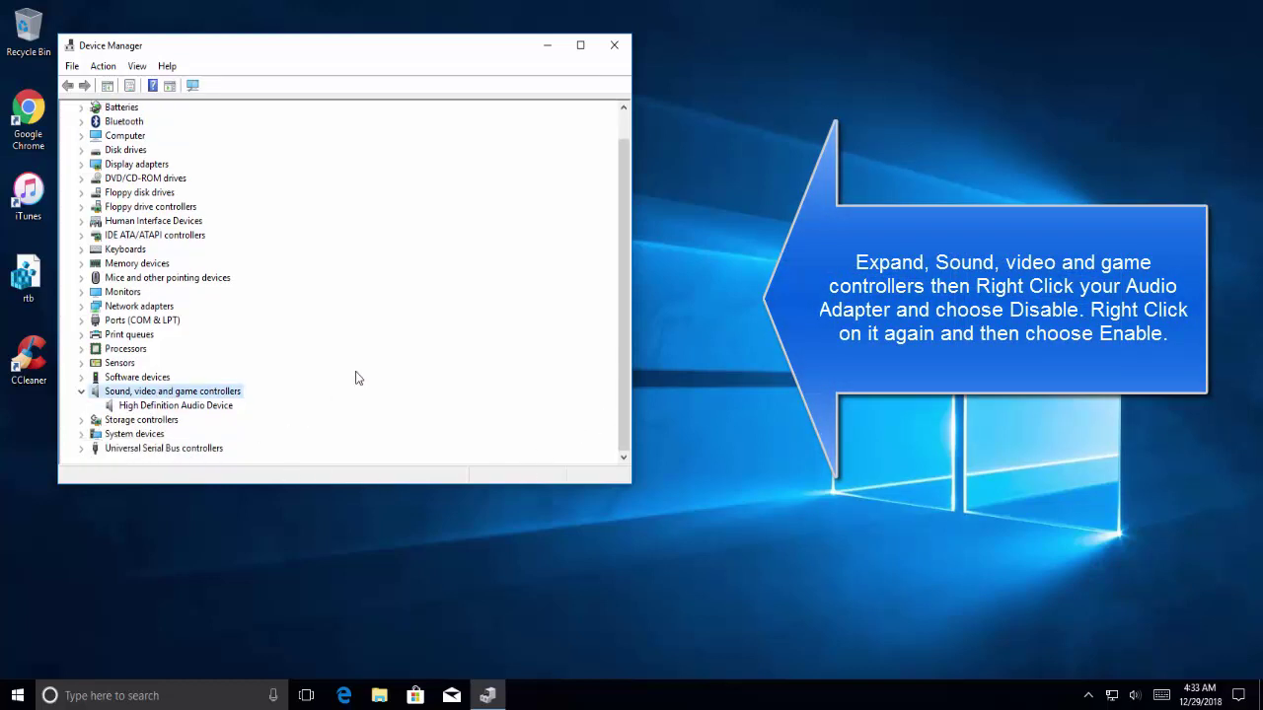
{"action": "right_click", "coordinate": [218, 408]}
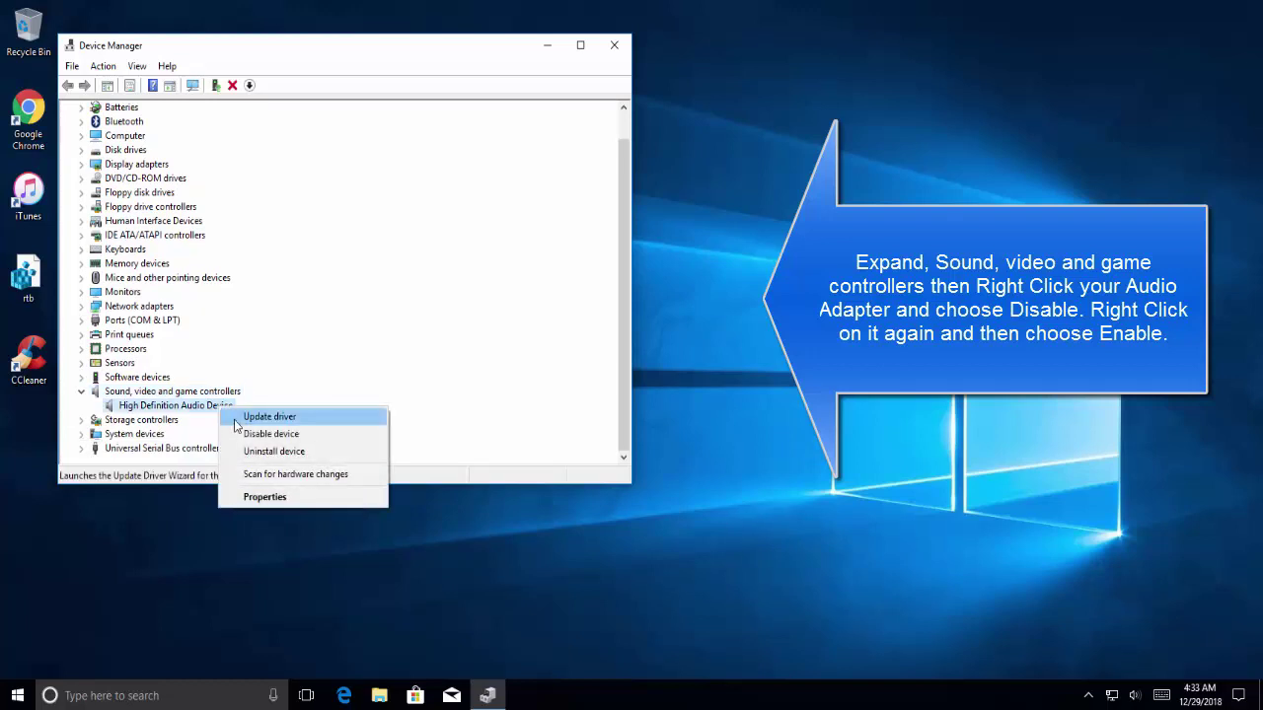
{"action": "left_click", "coordinate": [247, 435]}
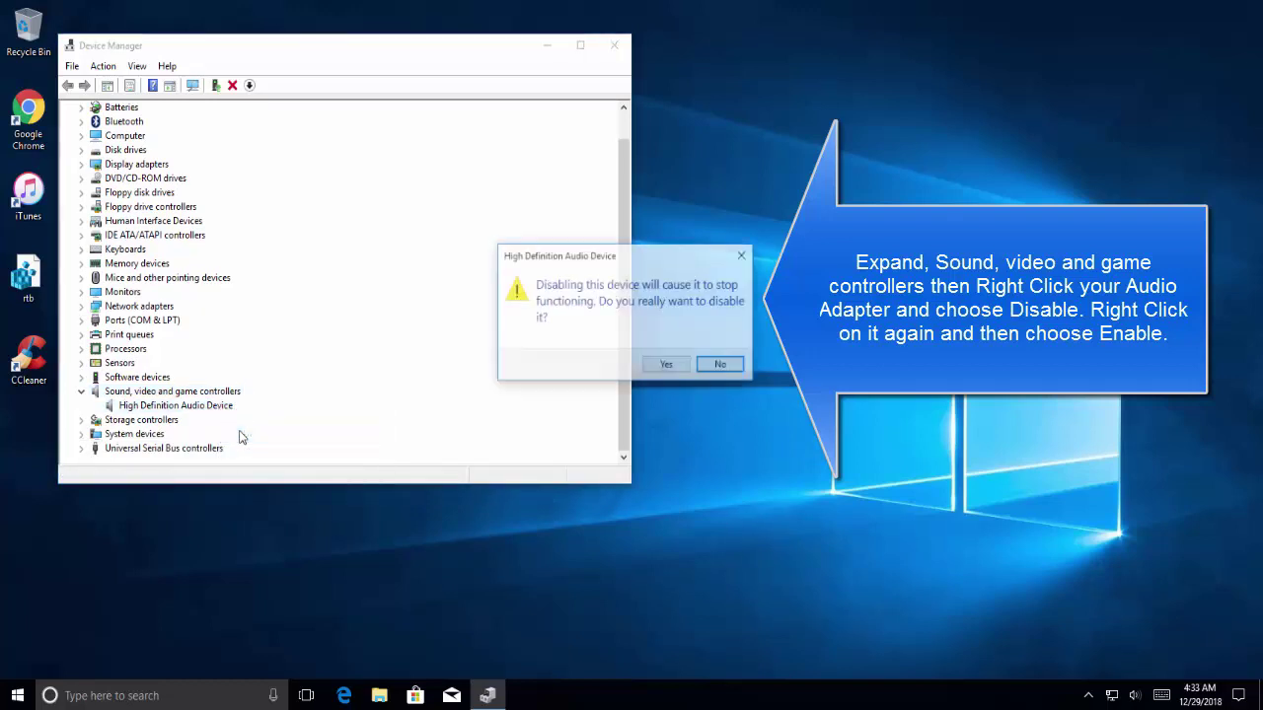
{"action": "left_click", "coordinate": [672, 366]}
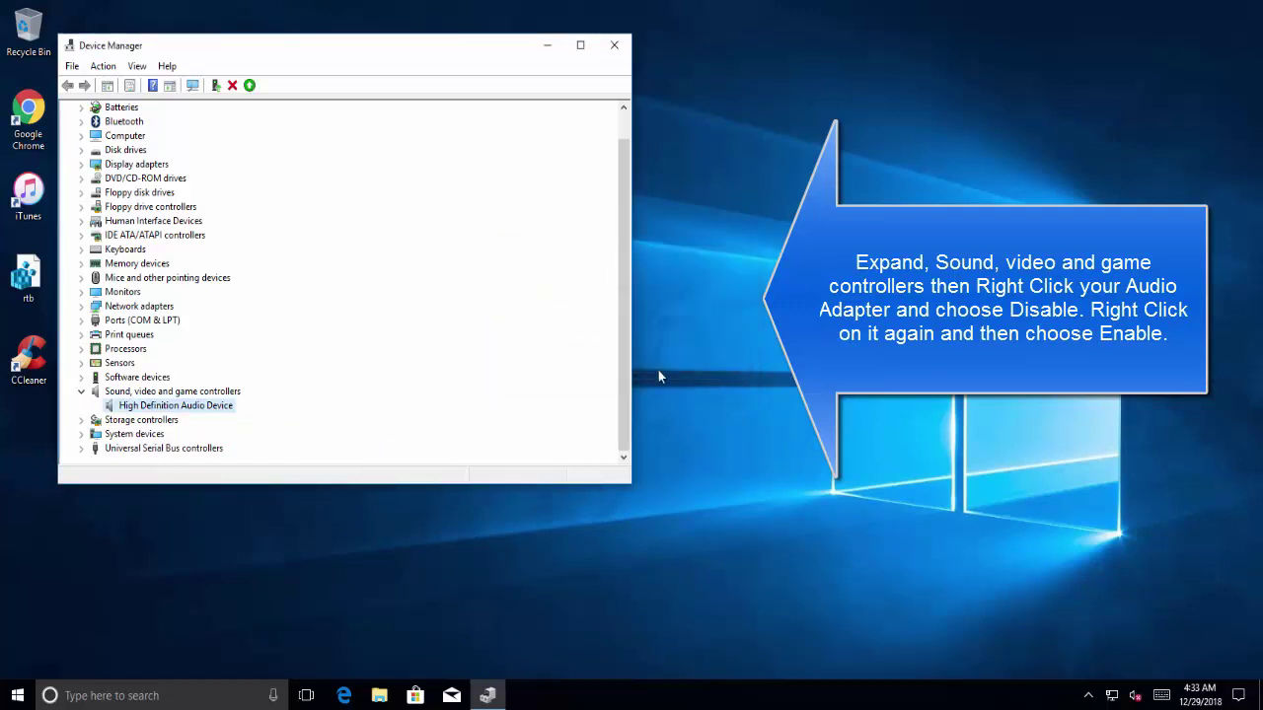
Enable the High Definition Audio Device again
{"action": "right_click", "coordinate": [235, 411]}
{"action": "left_click", "coordinate": [233, 422]}
{"action": "right_click", "coordinate": [235, 420]}
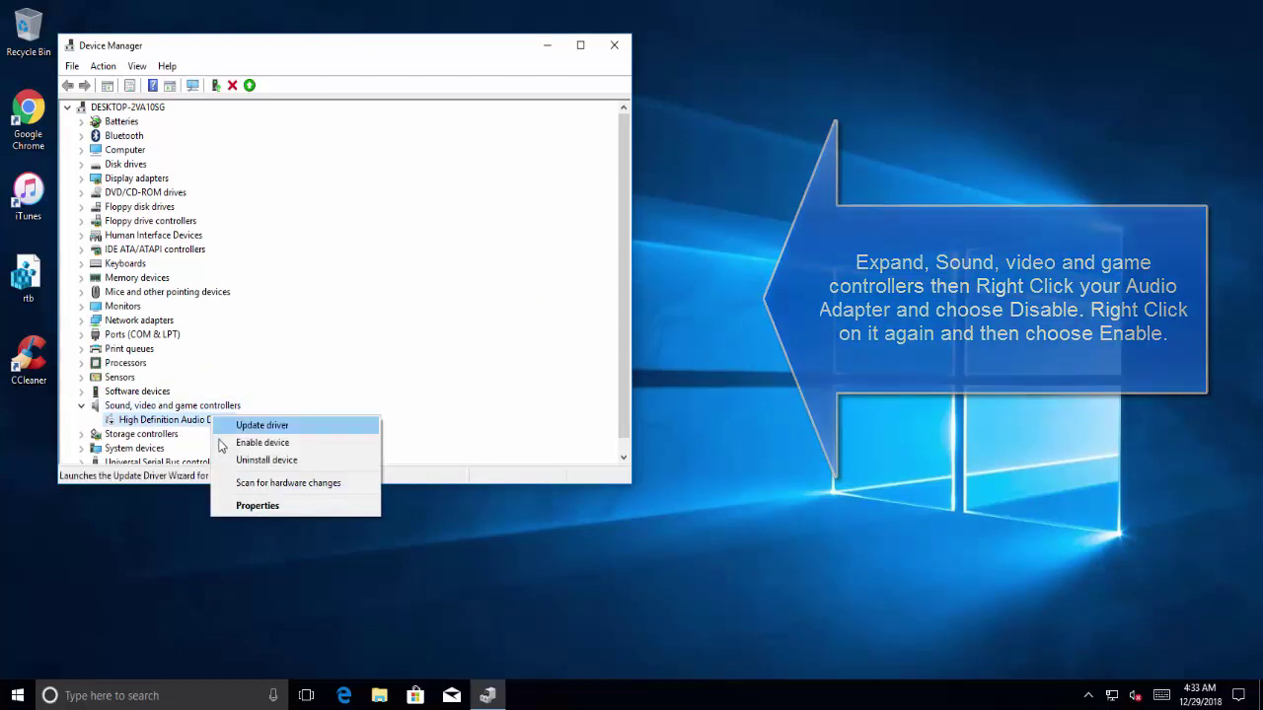
{"action": "left_click", "coordinate": [259, 443]}
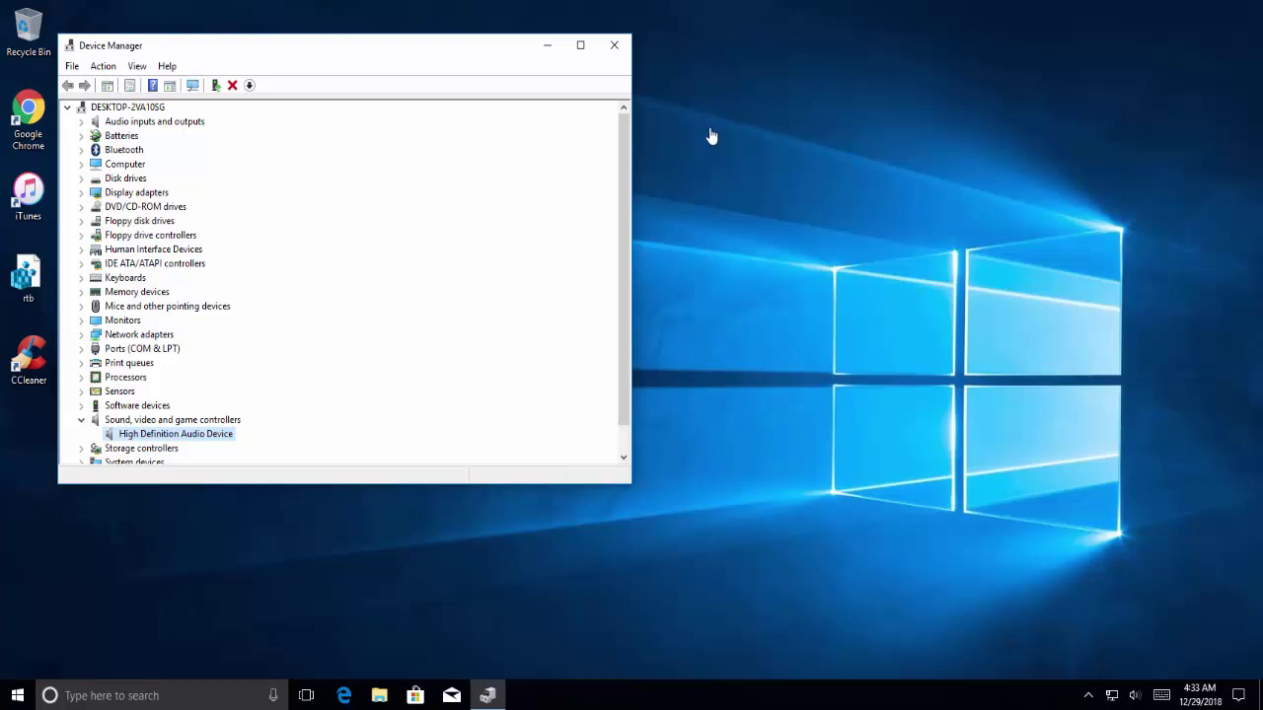
Uninstall the High Definition Audio Device and agree to restart the computer
{"action": "left_click_drag", "start_coordinate": [457, 63], "coordinate": [489, 75]}
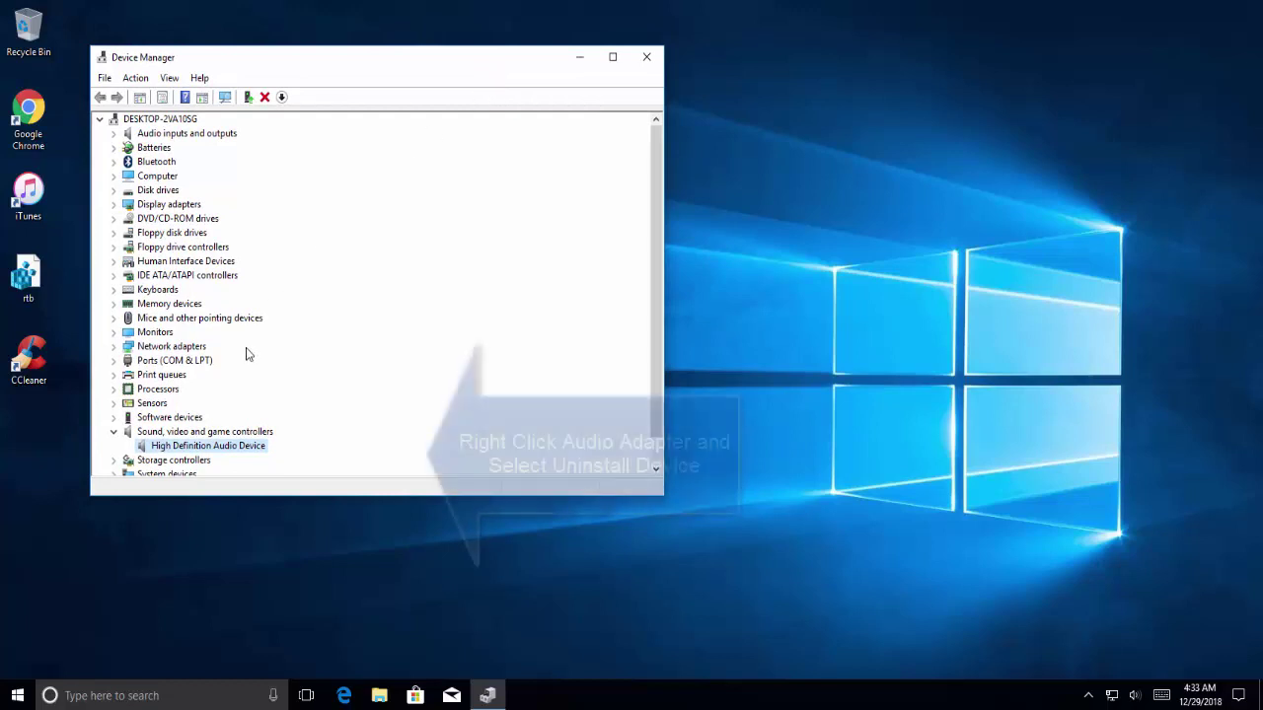
{"action": "right_click", "coordinate": [243, 445]}
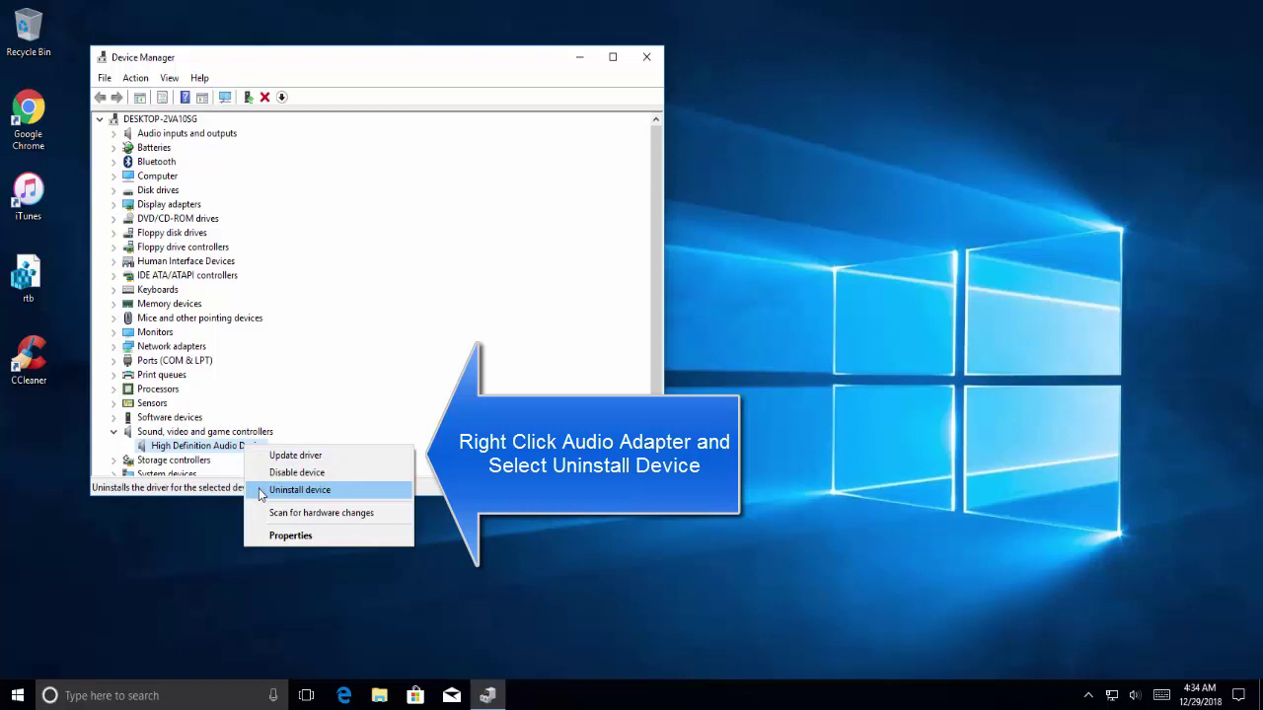
{"action": "left_click", "coordinate": [261, 490]}
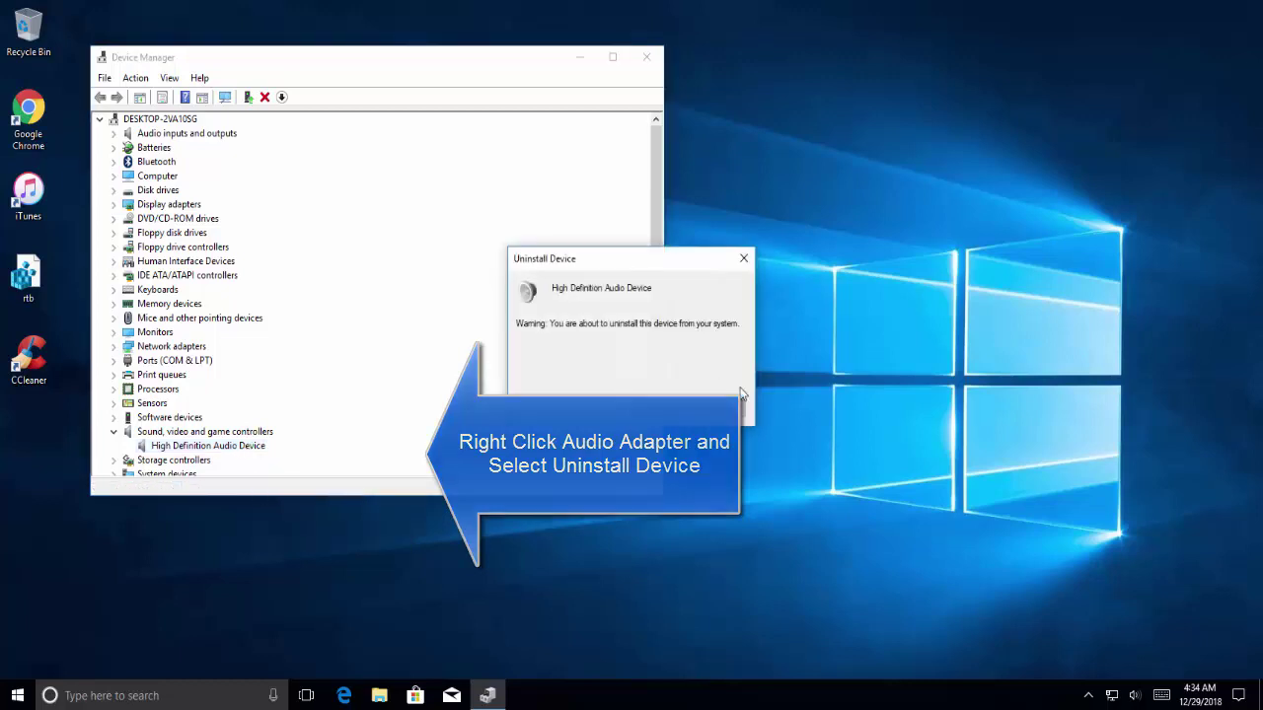
{"action": "left_click", "coordinate": [656, 408]}
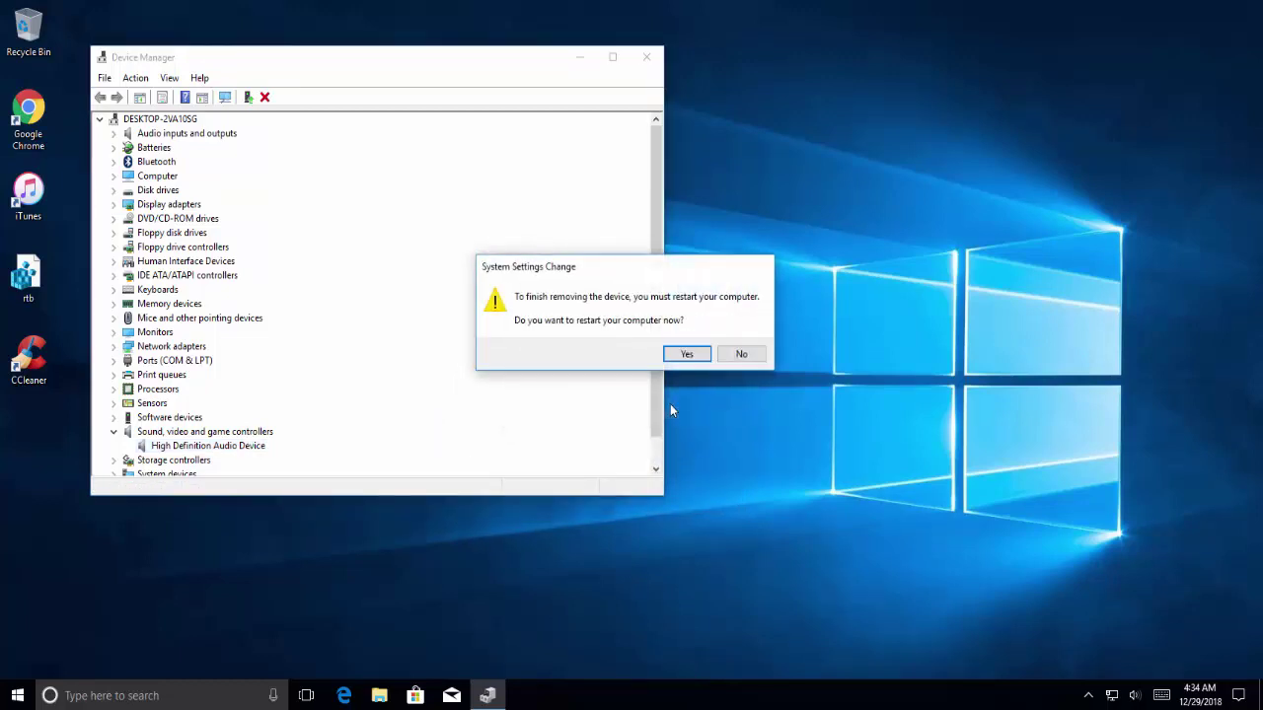
{"action": "left_click", "coordinate": [701, 353]}
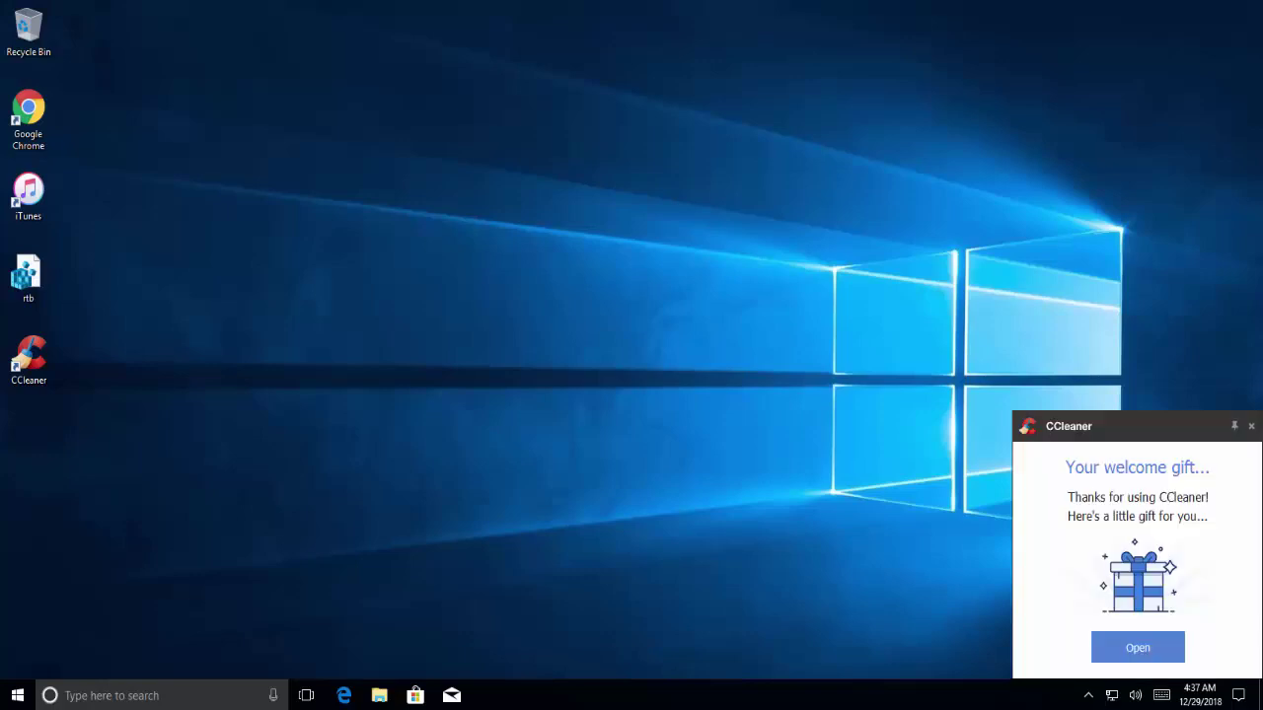
Dismiss the CCleaner pop-up and reopen Device Manager by running hdwwiz.cpl
{"action": "left_click", "coordinate": [1251, 427]}
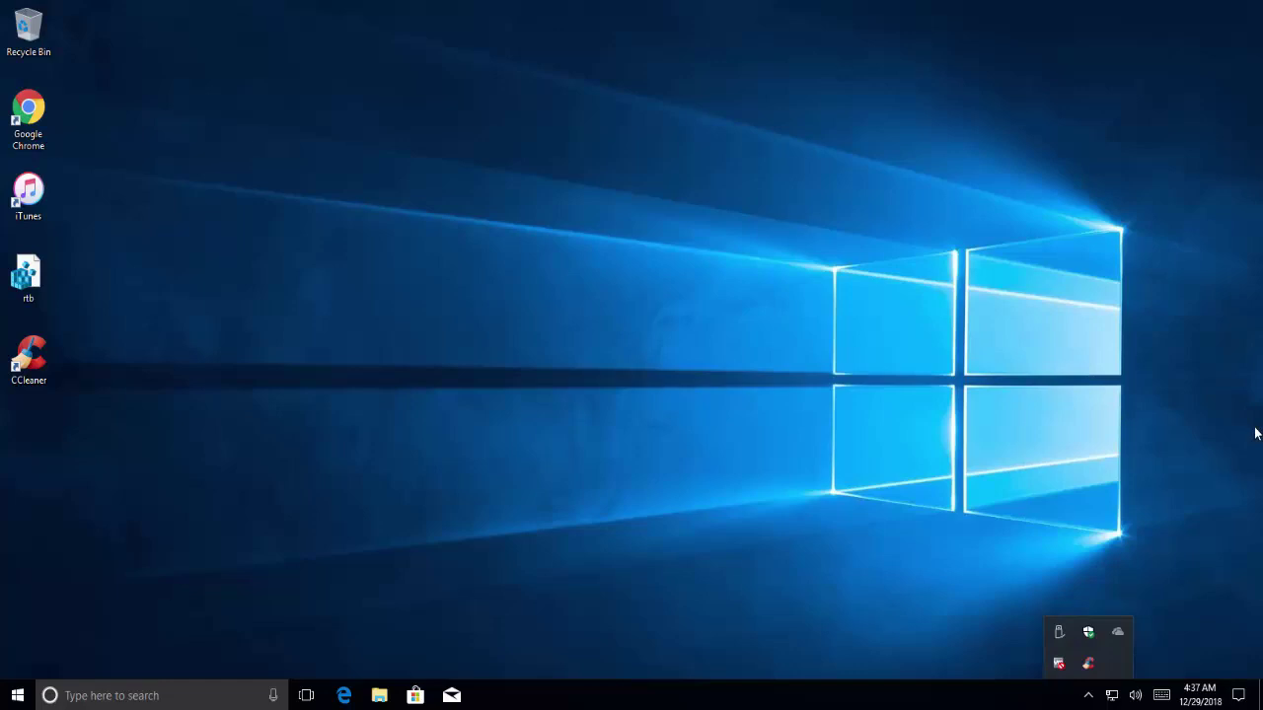
{"action": "left_click", "coordinate": [976, 391]}
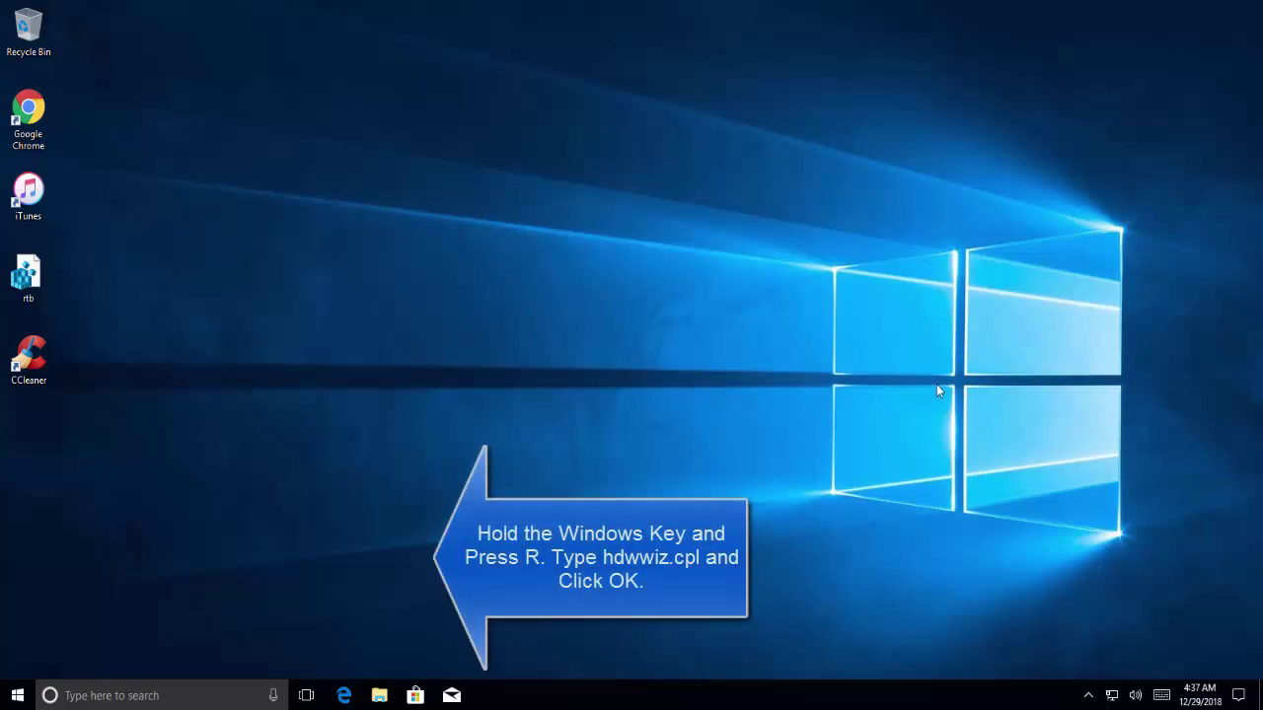
{"action": "key", "text": "super+r"}
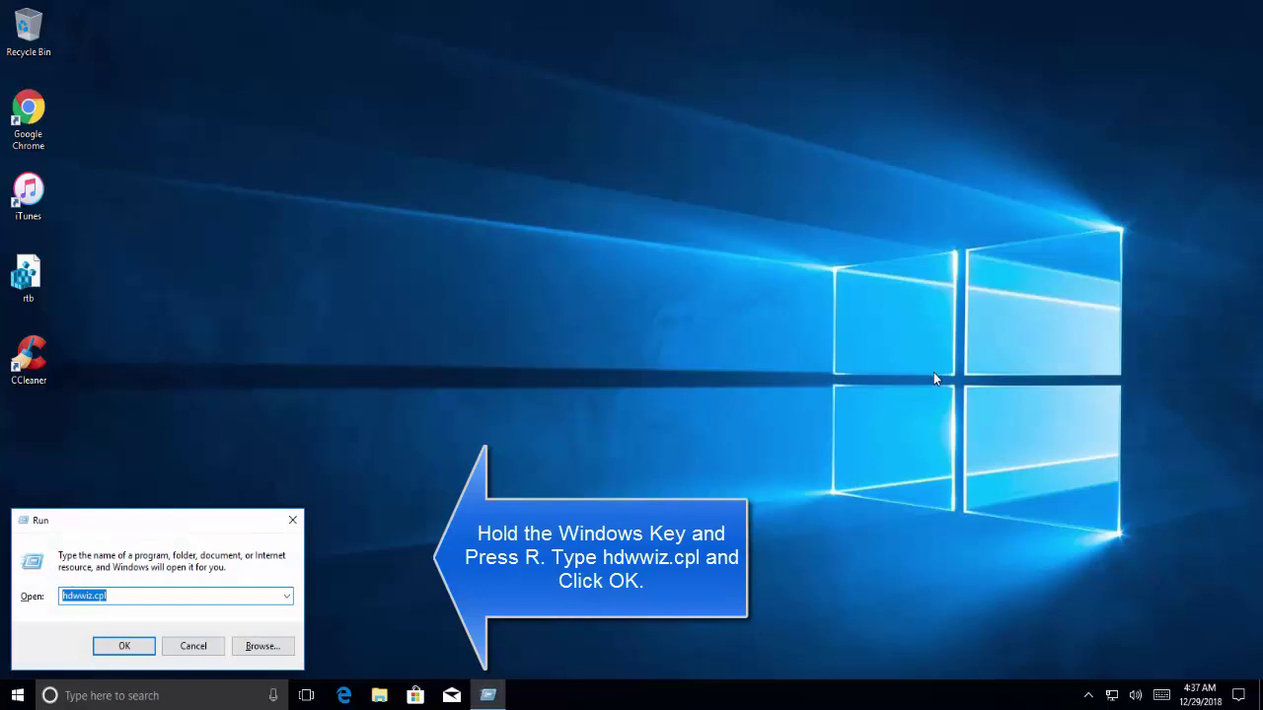
{"action": "key", "text": "Return"}
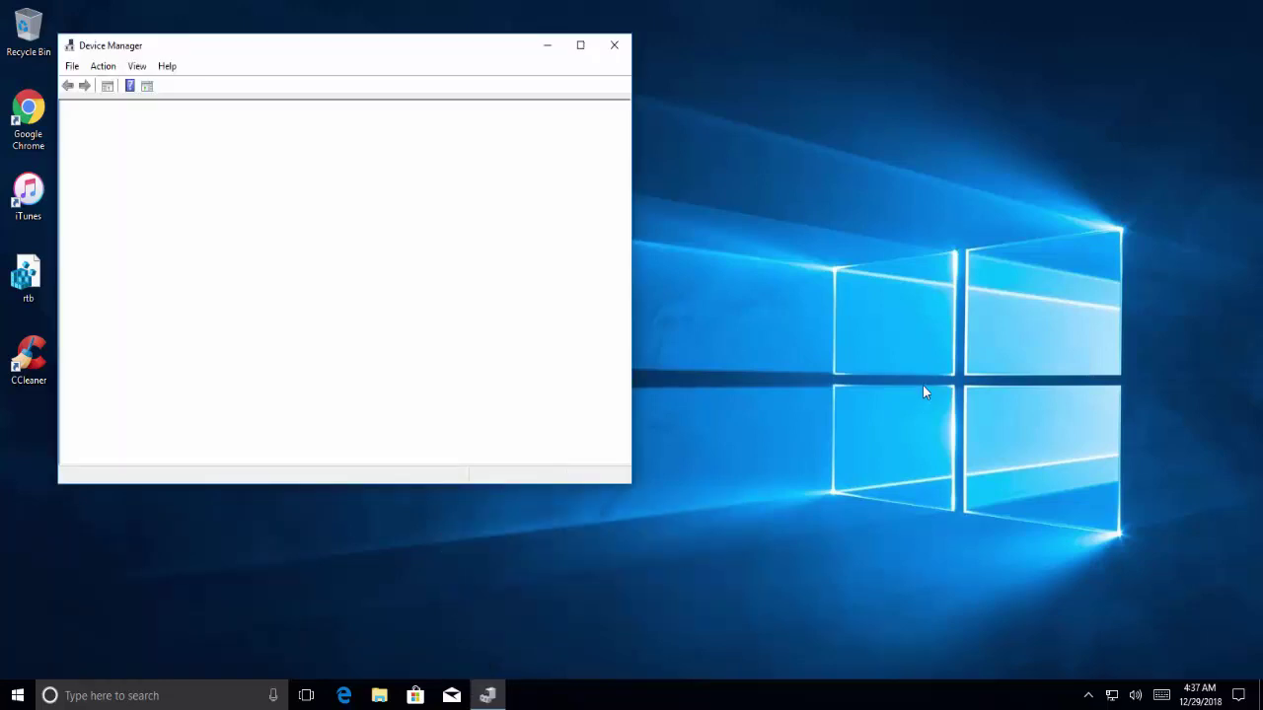
Scan the computer for hardware changes in Device Manager
{"action": "left_click", "coordinate": [96, 69]}
{"action": "left_click", "coordinate": [136, 192]}
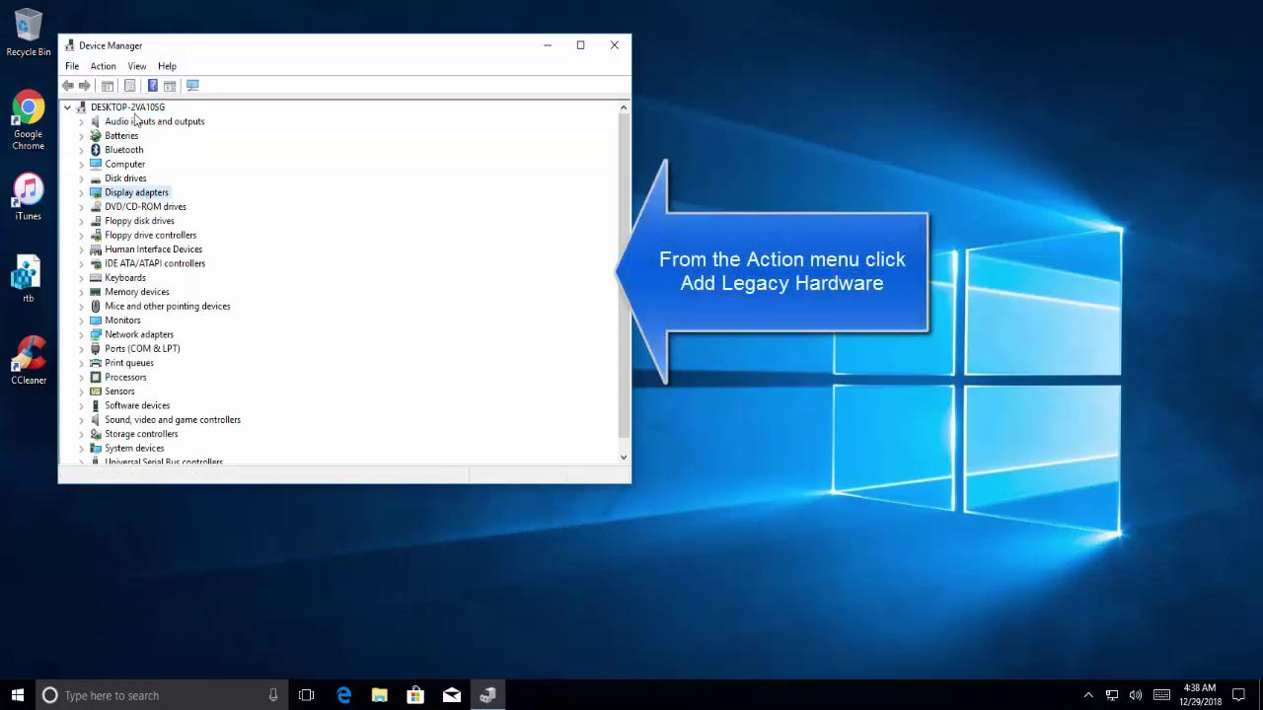
{"action": "left_click", "coordinate": [109, 68]}
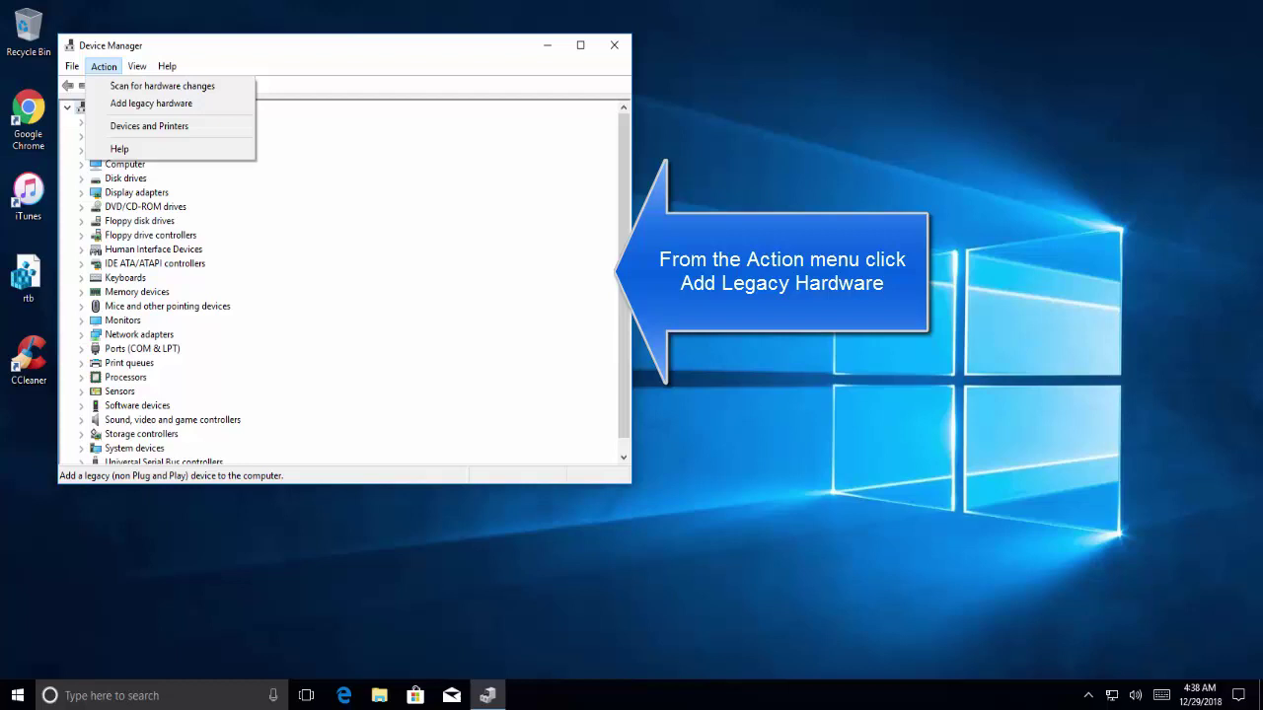
{"action": "left_click", "coordinate": [162, 86]}
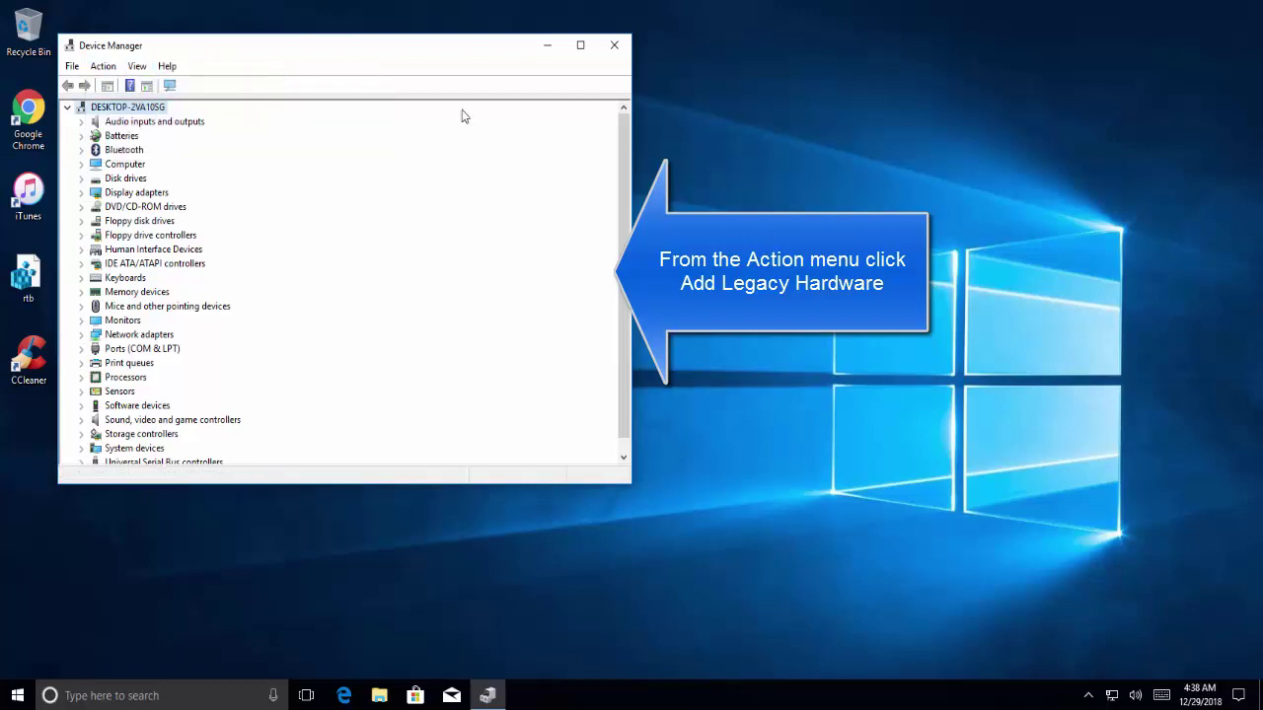
Launch the wizard for adding legacy hardware to the computer
{"action": "left_click", "coordinate": [104, 66]}
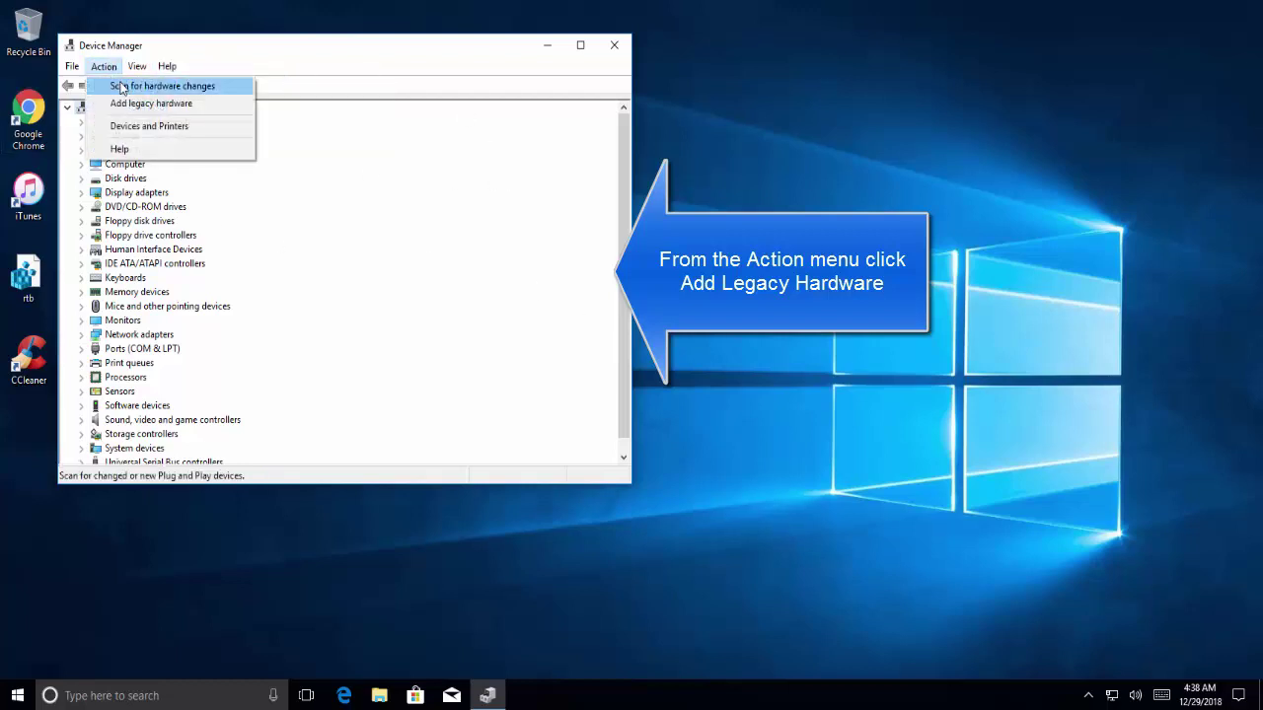
{"action": "left_click", "coordinate": [153, 223]}
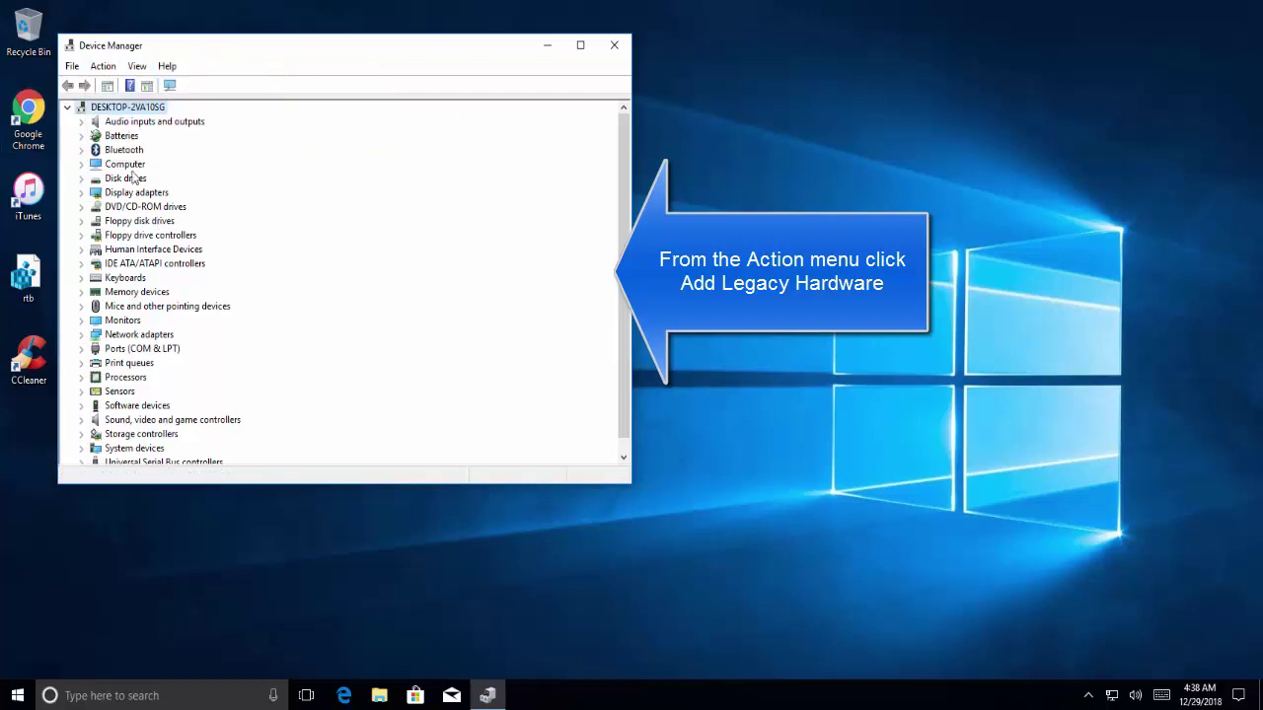
{"action": "left_click", "coordinate": [99, 67]}
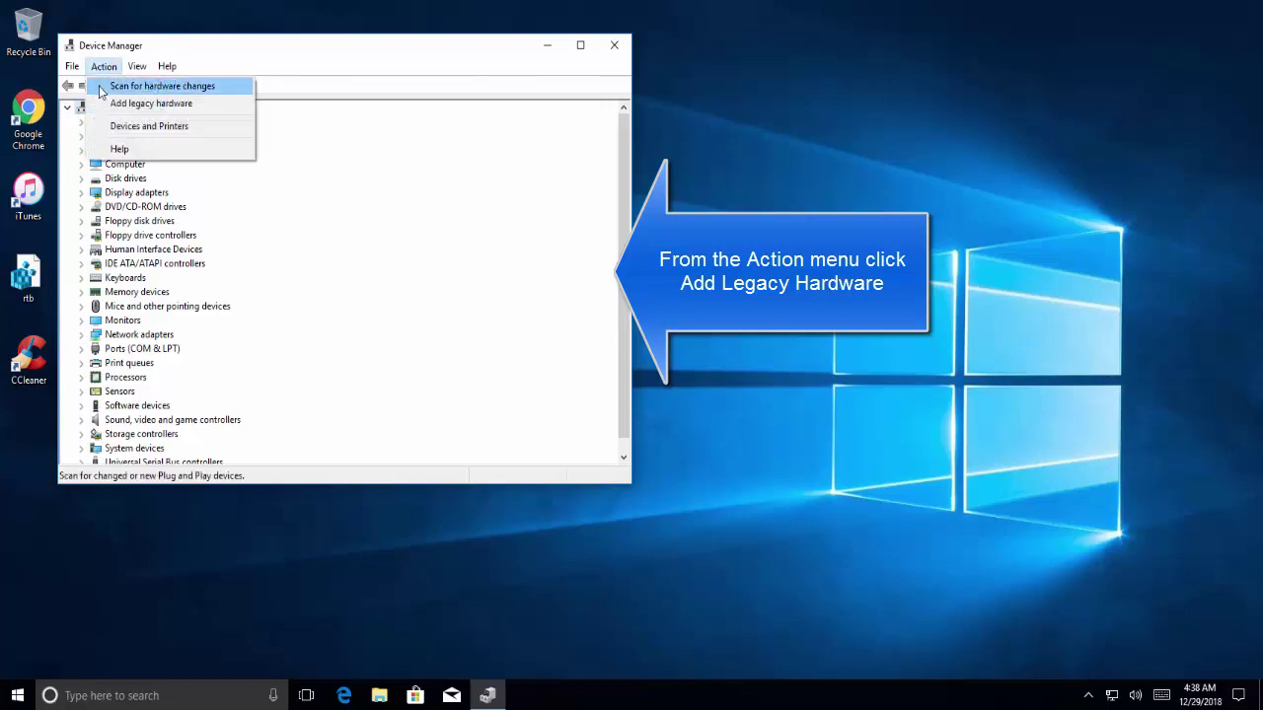
{"action": "left_click", "coordinate": [108, 102]}
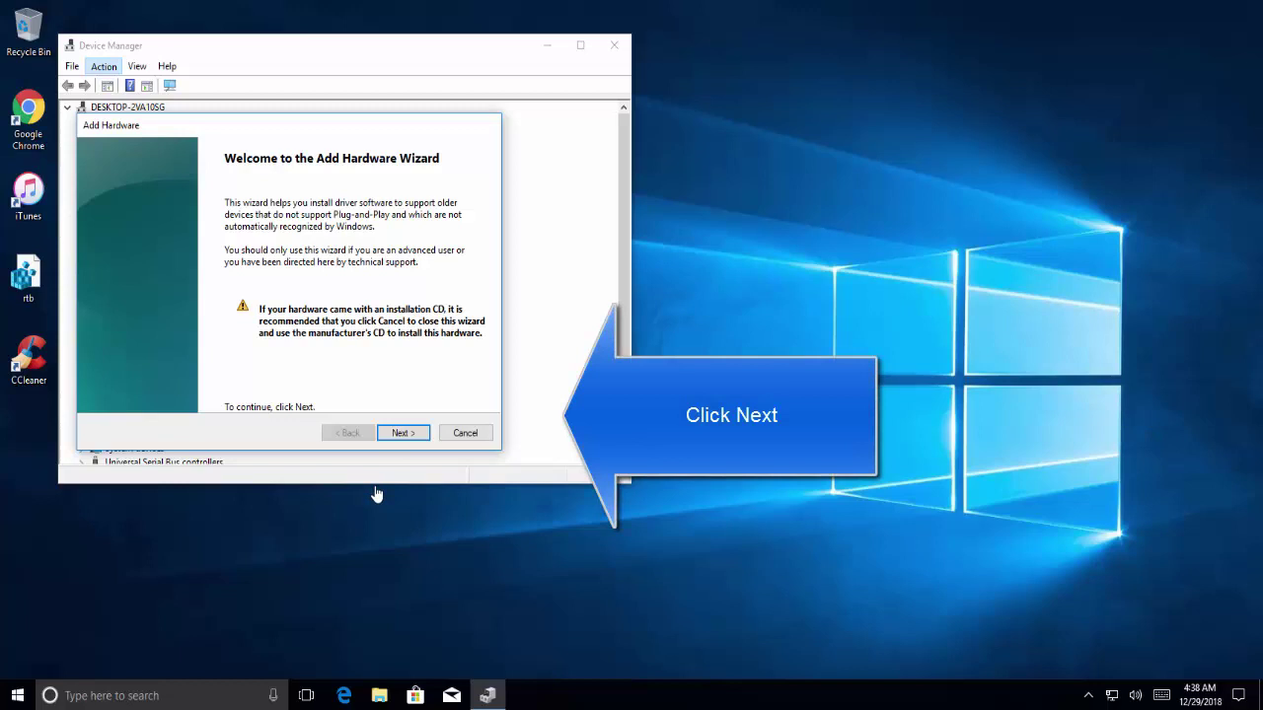
Let the wizard search for and install hardware automatically, and continue to the list of common hardware types
{"action": "left_click", "coordinate": [386, 434]}
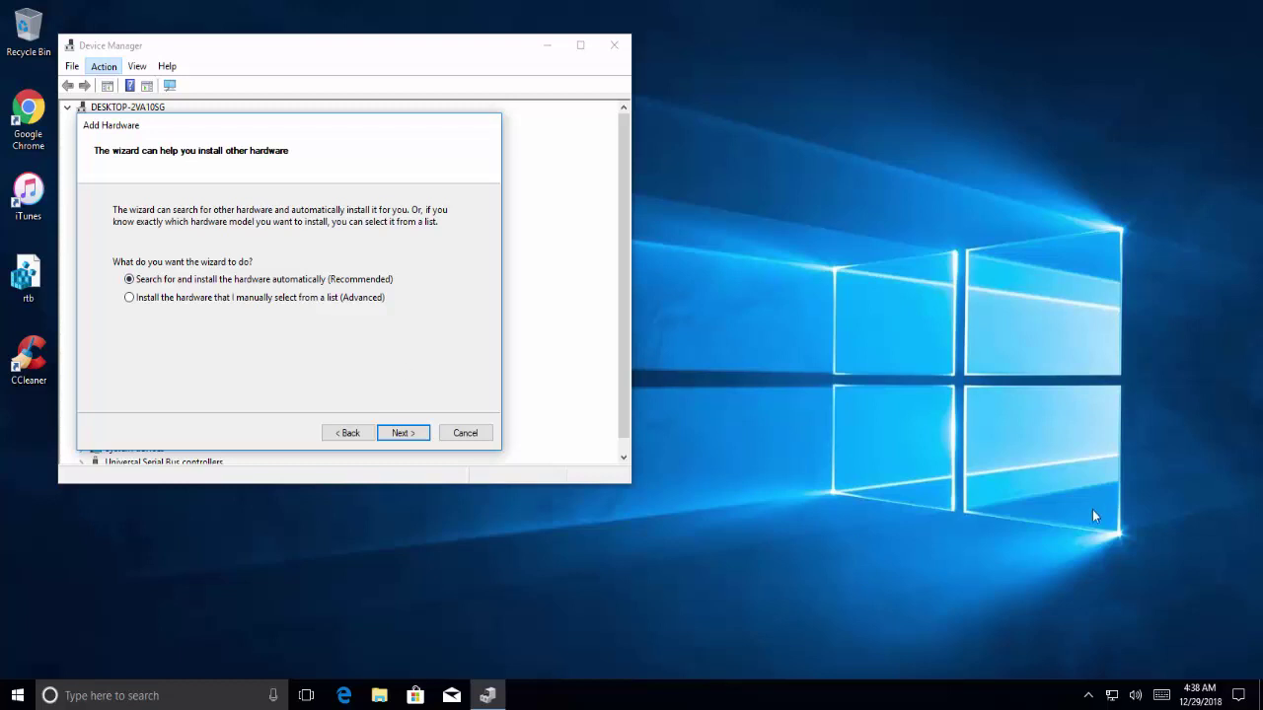
{"action": "left_click", "coordinate": [415, 433]}
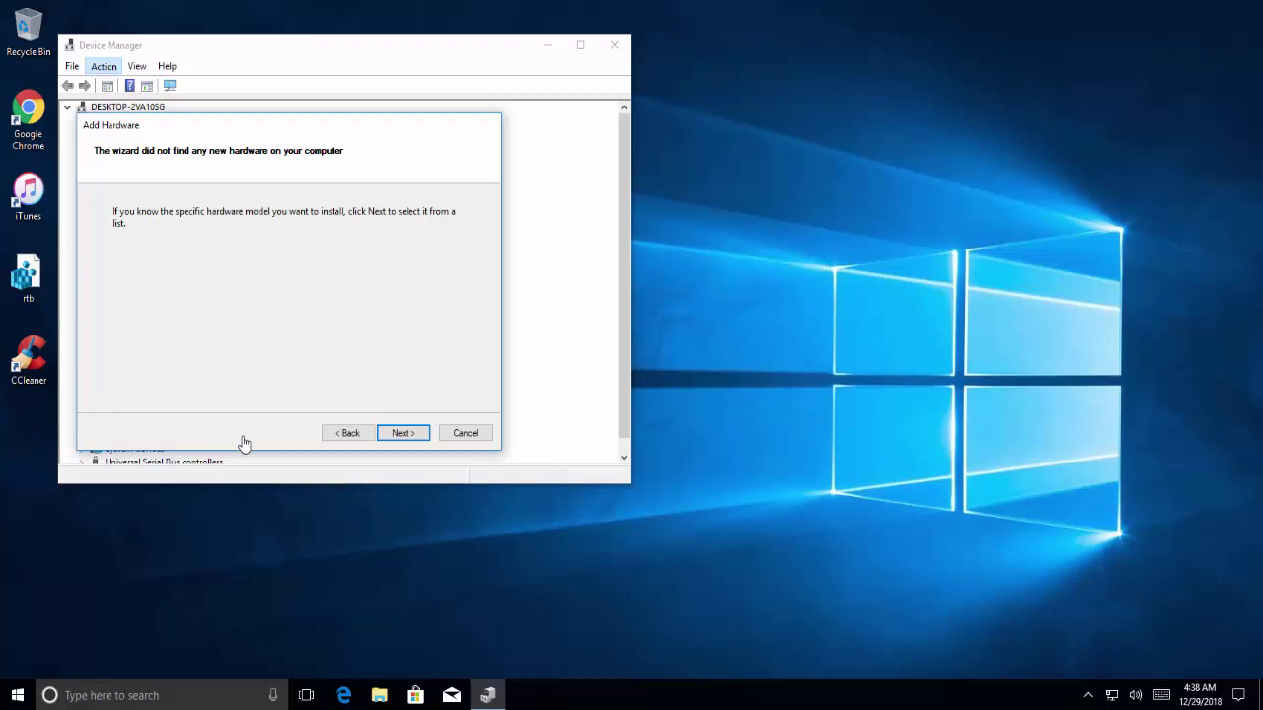
{"action": "left_click", "coordinate": [398, 434]}
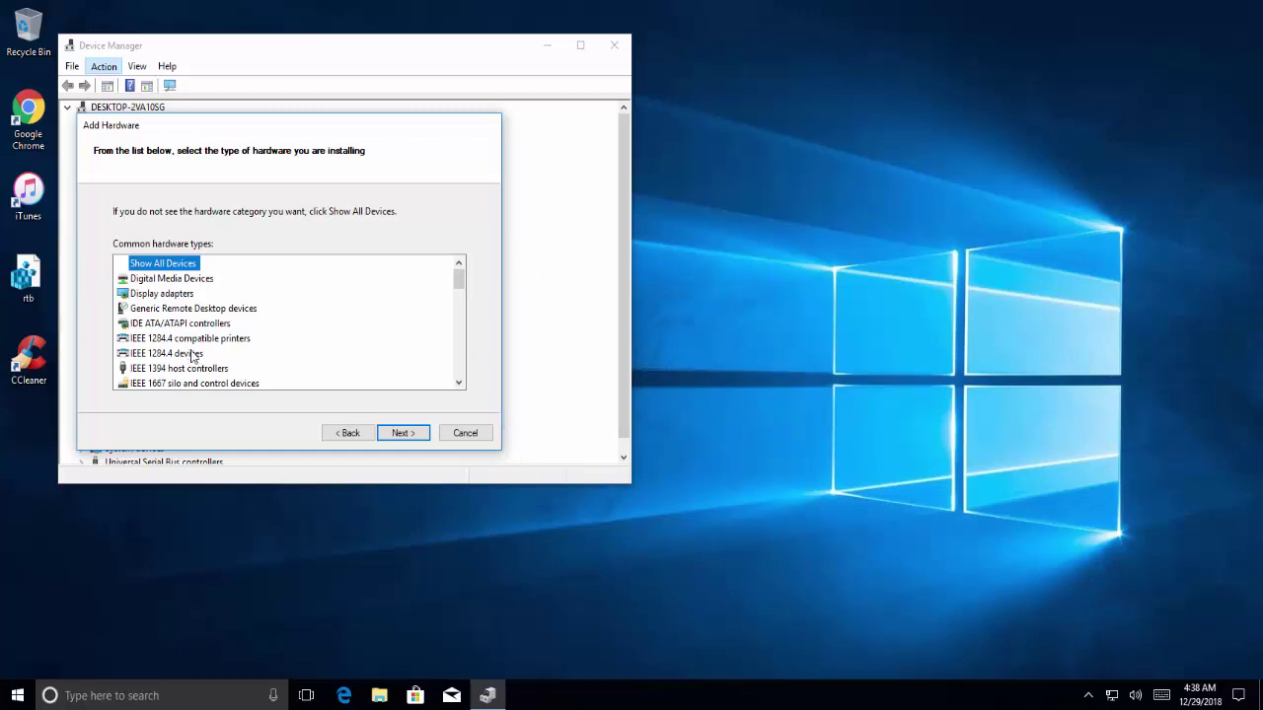
Choose Sound, video and game controllers as the hardware type and continue to the device driver selection
{"action": "scroll", "coordinate": [191, 352], "scroll_direction": "down", "scroll_amount": 3}
{"action": "key", "text": "s"}
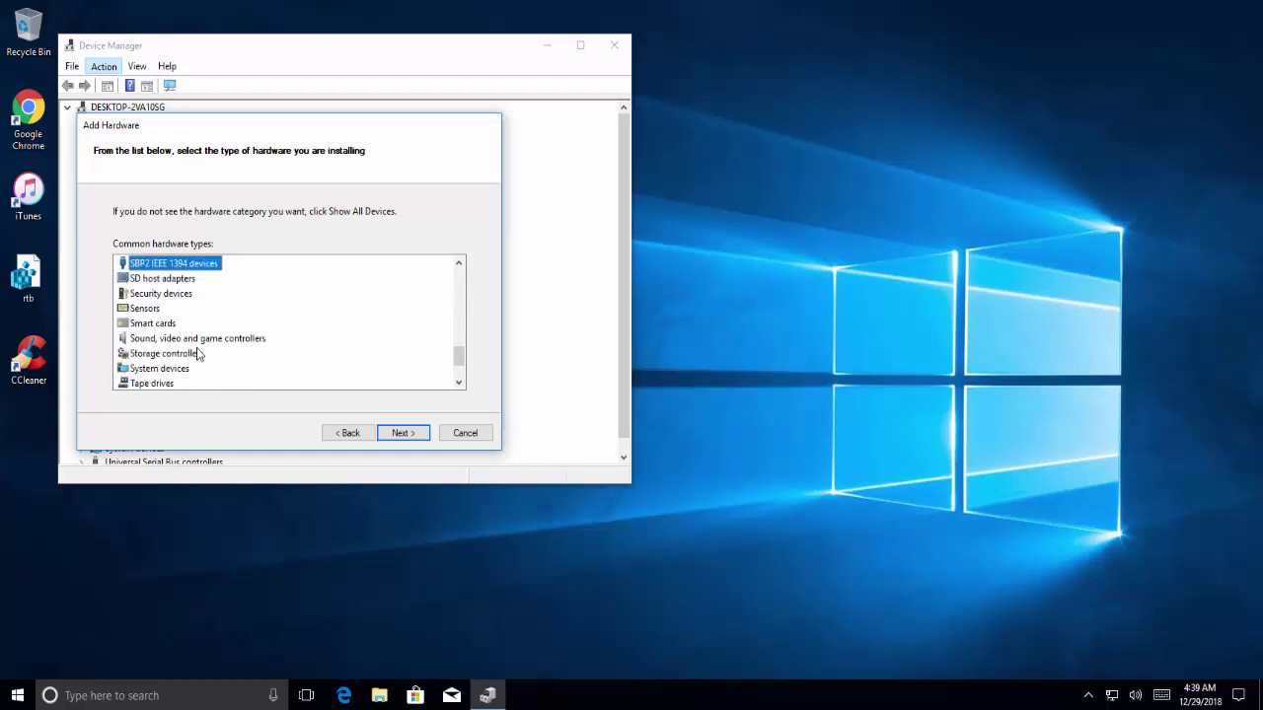
{"action": "left_click", "coordinate": [197, 340]}
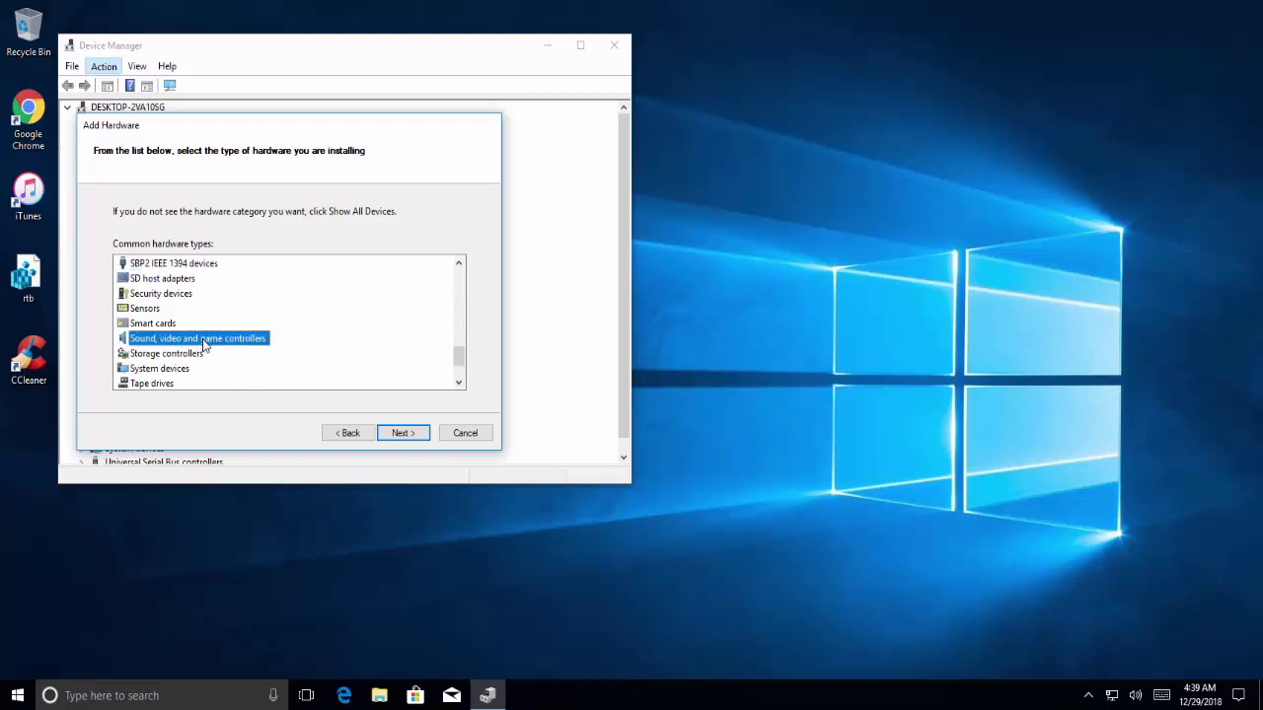
{"action": "left_click", "coordinate": [399, 437]}
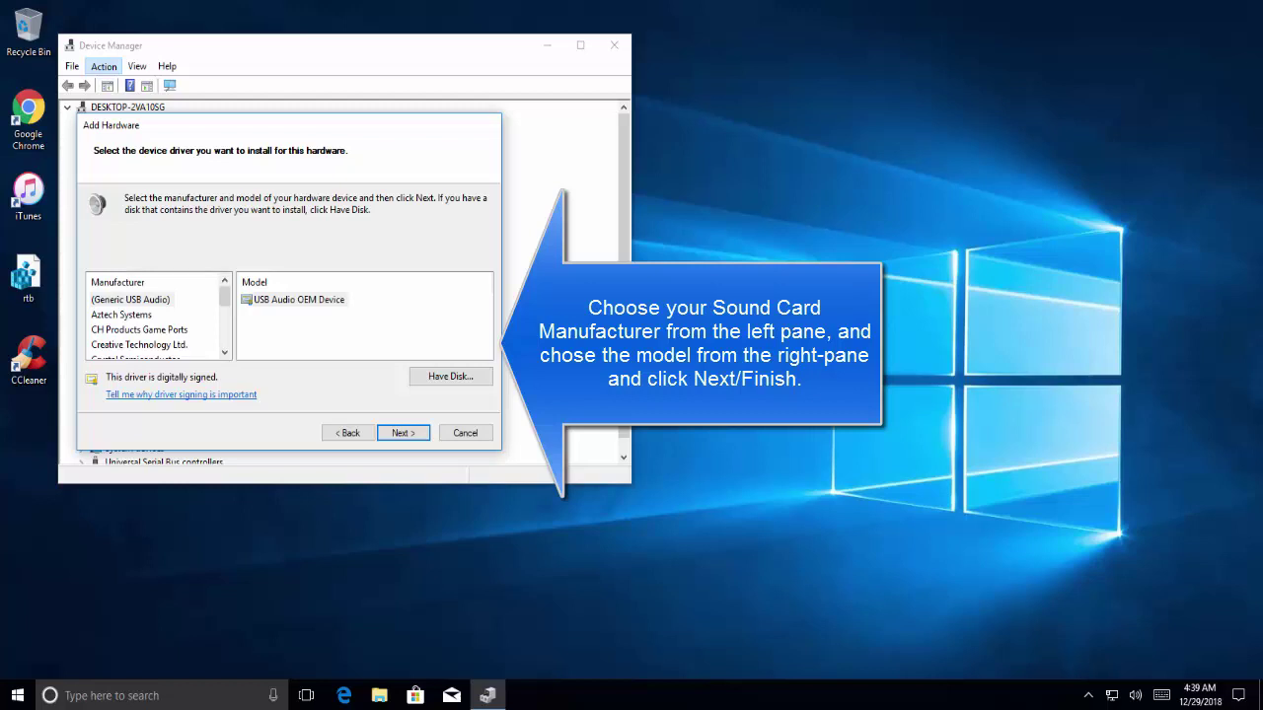
Browse the sound driver models offered for Creative Technology Ltd., Microsoft and Aztech Systems
{"action": "left_click", "coordinate": [139, 344]}
{"action": "scroll", "coordinate": [143, 345], "scroll_direction": "down", "scroll_amount": 3}
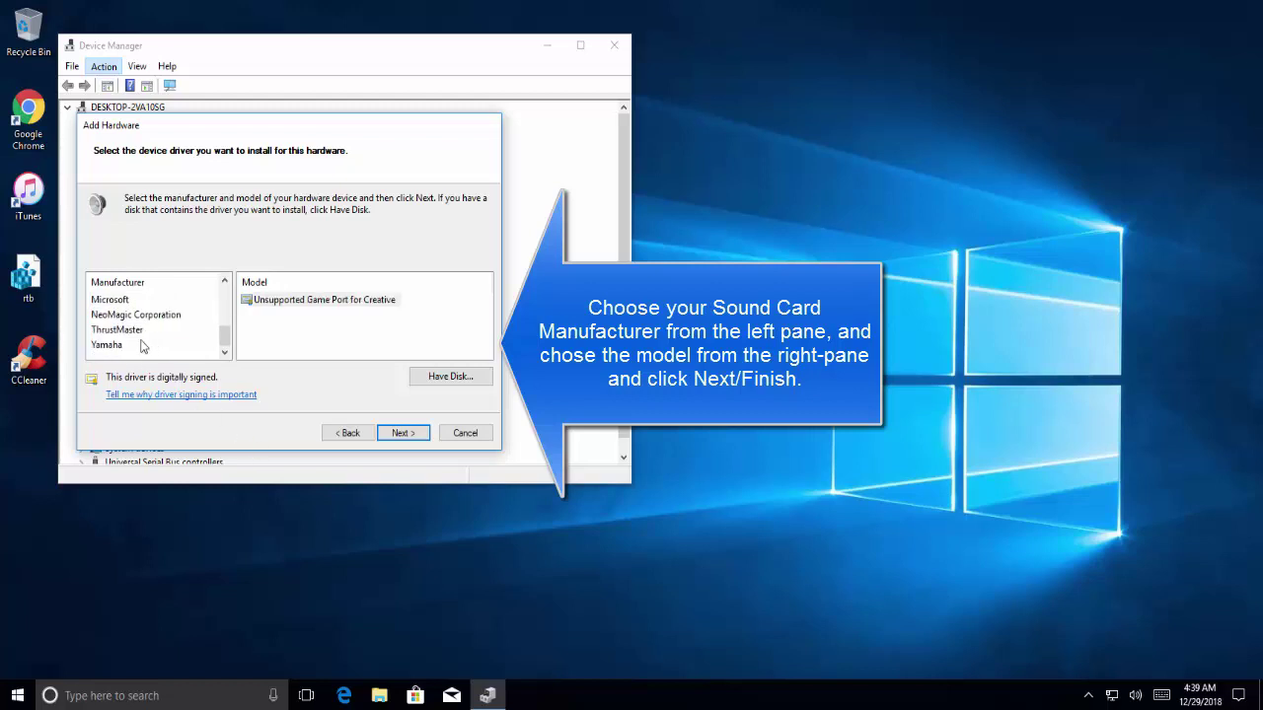
{"action": "left_click", "coordinate": [138, 300]}
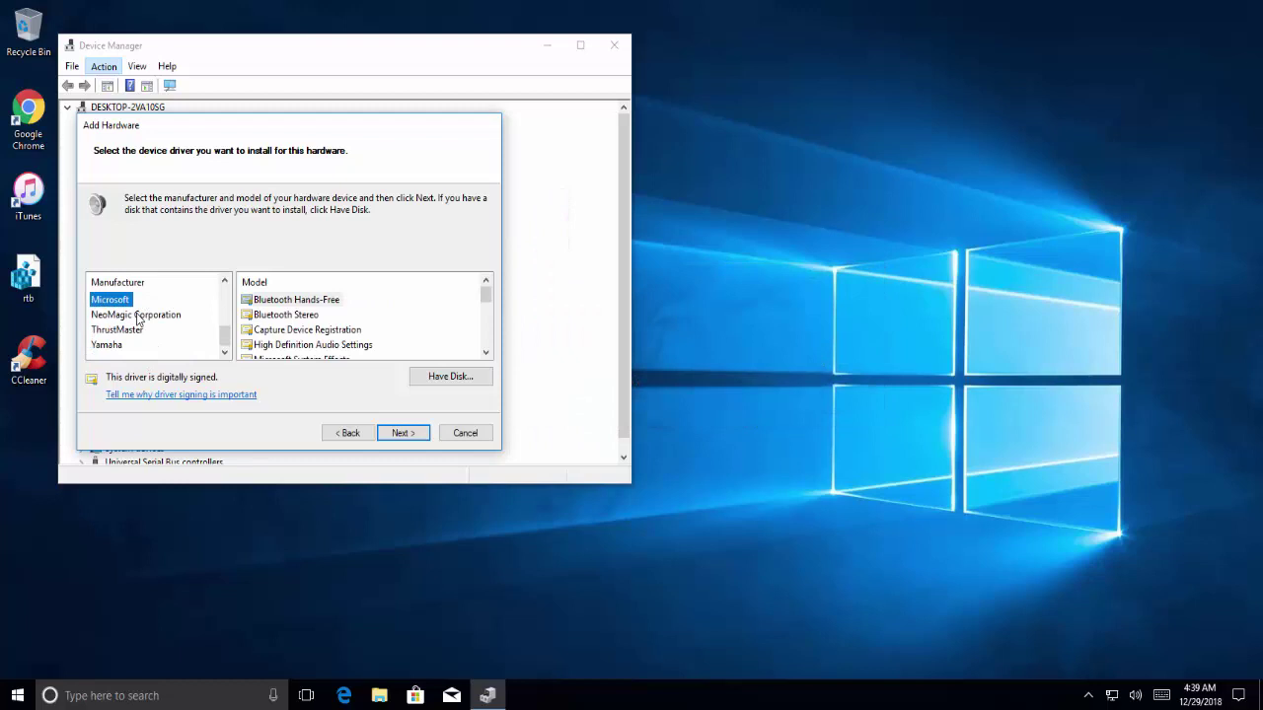
{"action": "scroll", "coordinate": [138, 318], "scroll_direction": "up", "scroll_amount": 3}
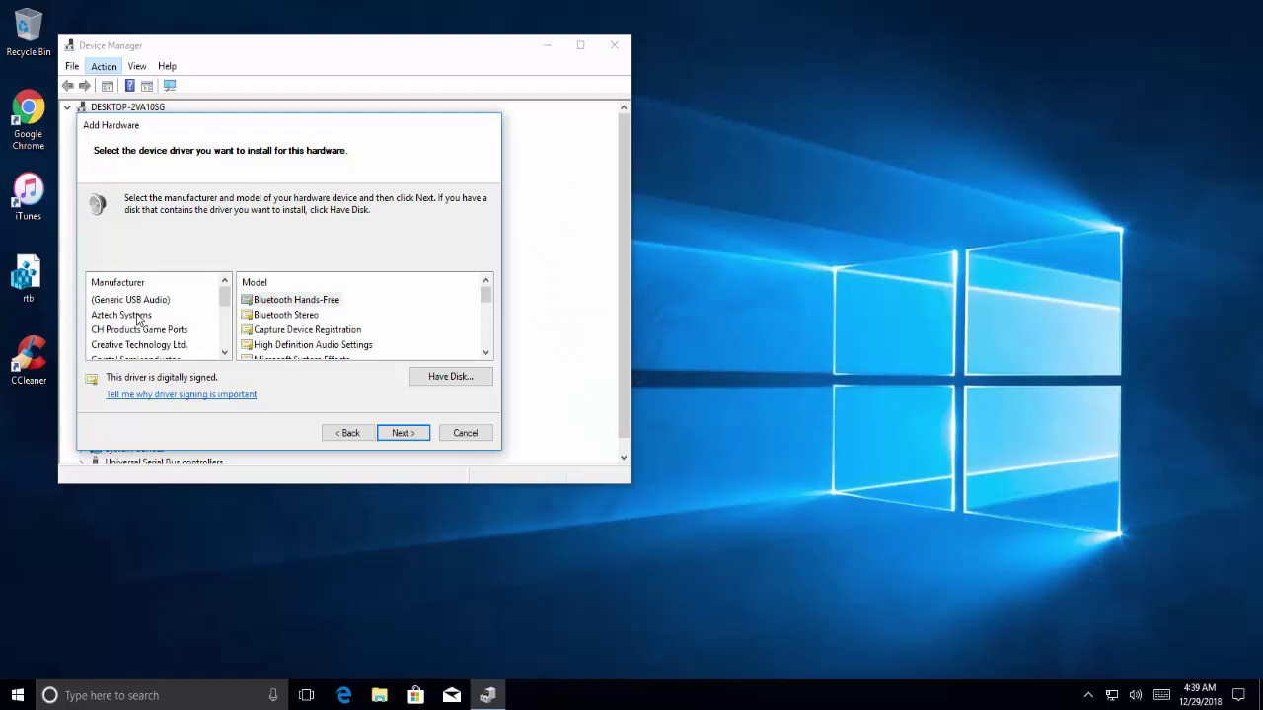
{"action": "left_click", "coordinate": [121, 314]}
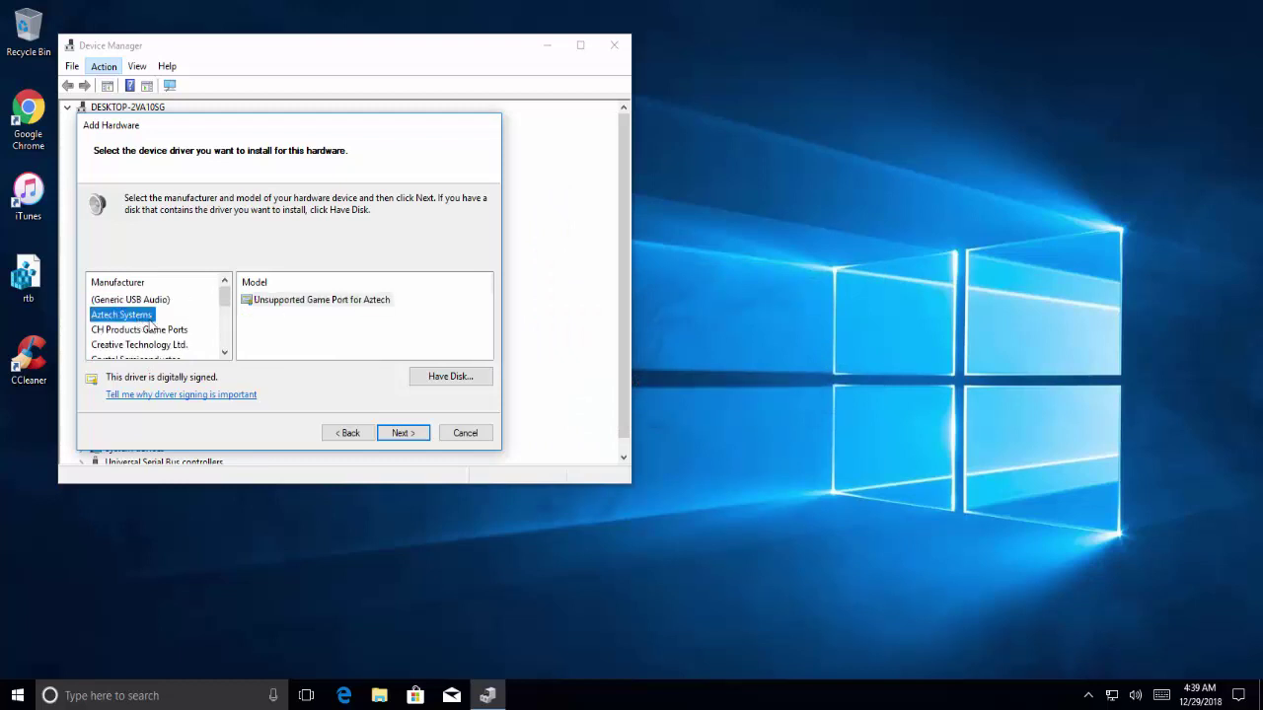
Cancel the Add Hardware wizard without installing a driver and close Device Manager
{"action": "left_click", "coordinate": [465, 433]}
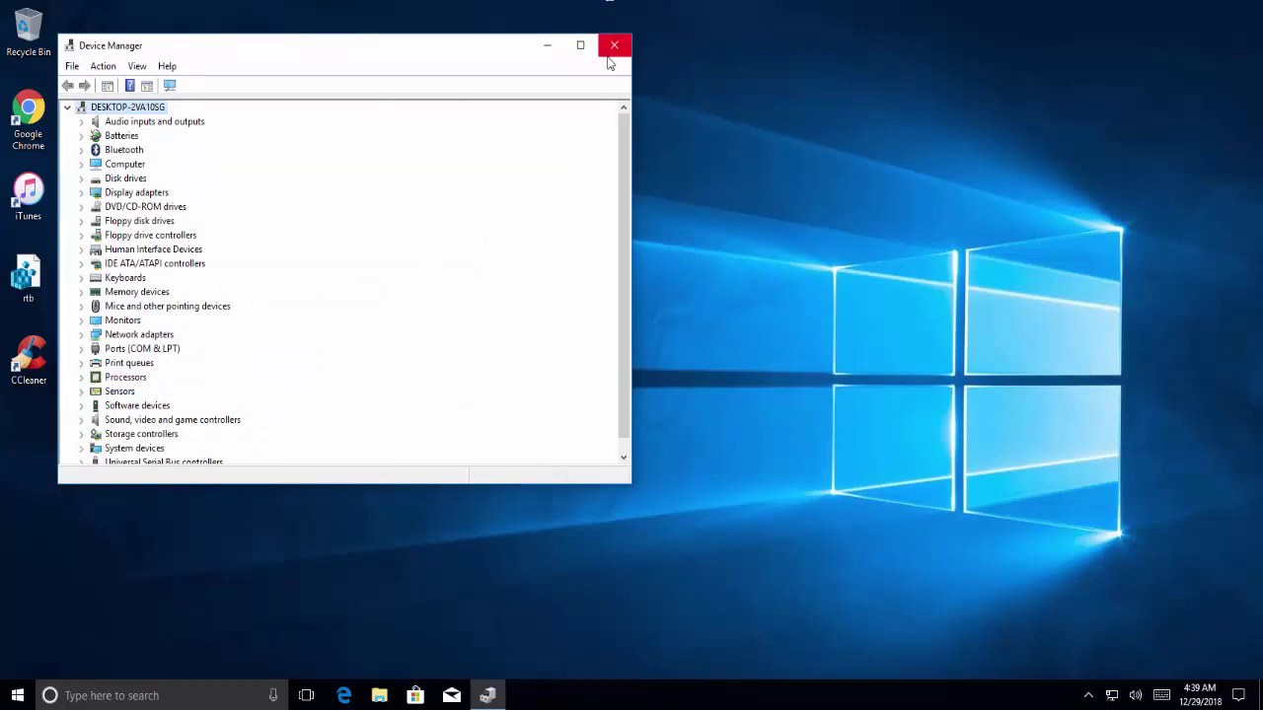
{"action": "left_click", "coordinate": [610, 59]}
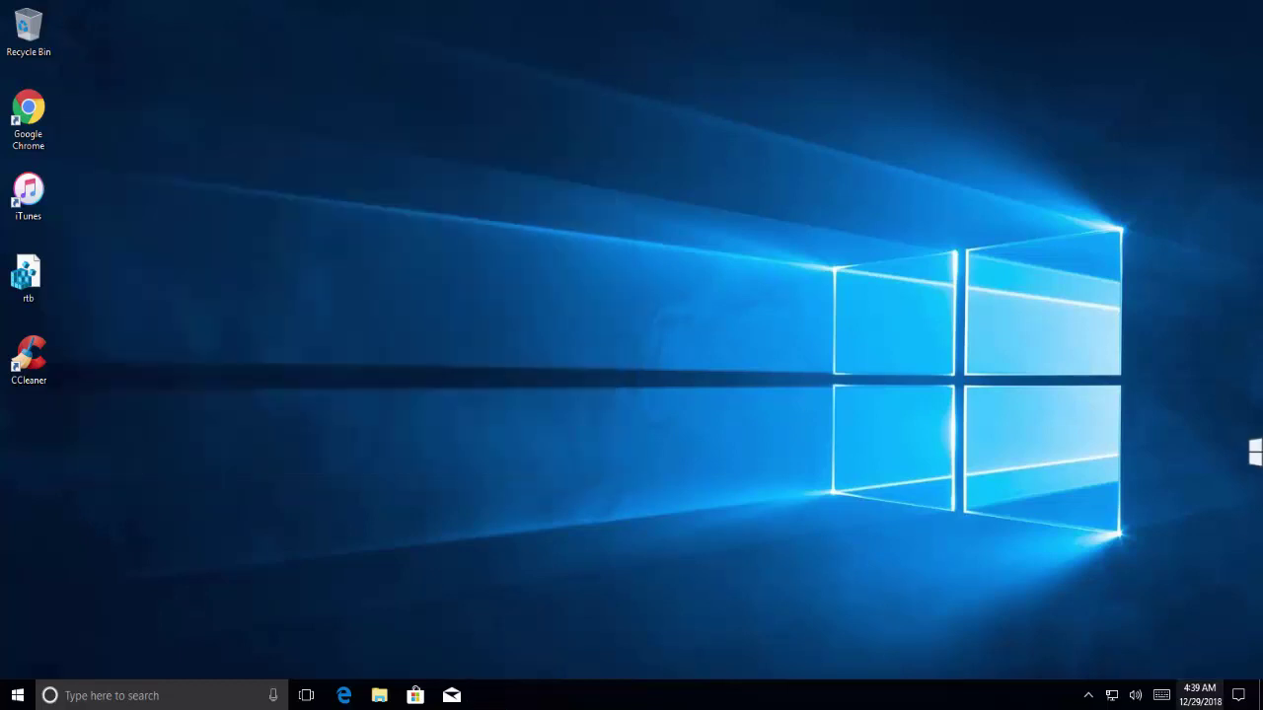